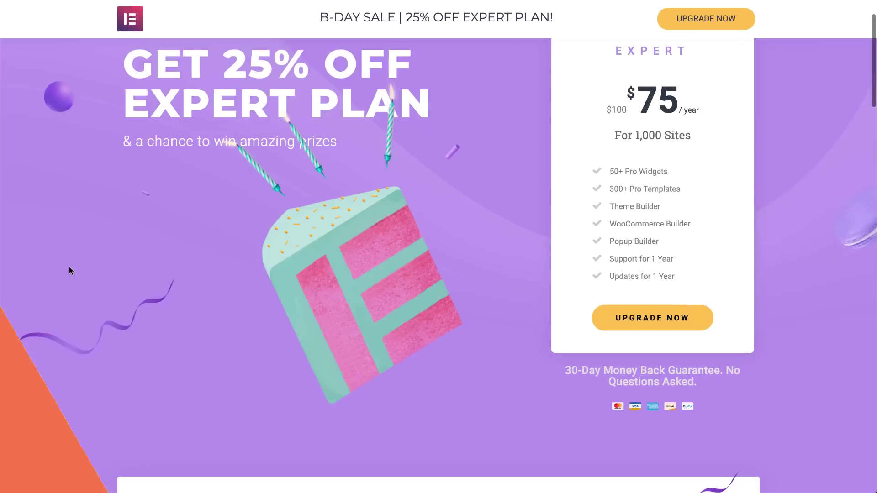
# Fill in the contest form with a name, an email and the message 'I love you Elementor', then submit it.
pyautogui.scroll(-3, 70, 269)
pyautogui.scroll(-4, 70, 270)
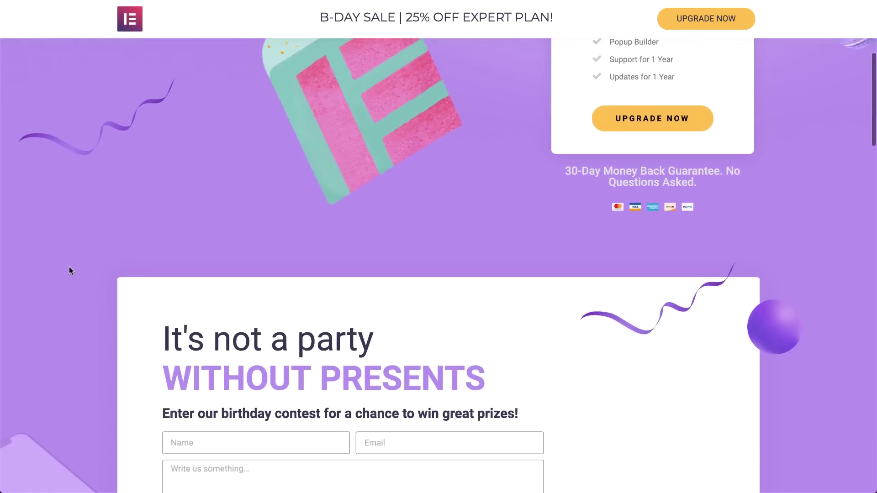
pyautogui.click(256, 335)
pyautogui.write('ziv')
pyautogui.click(450, 335)
pyautogui.click(353, 379)
pyautogui.write('I love you Elementor!!!')
pyautogui.click(230, 421)
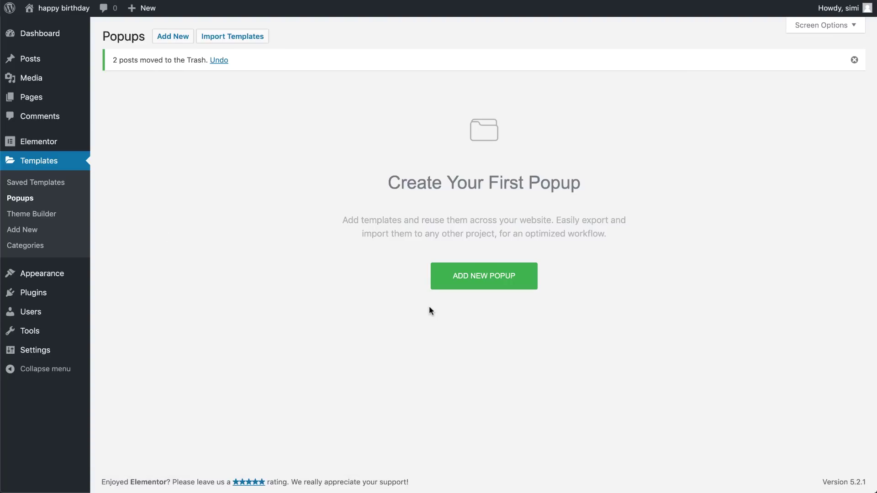
# Create a new popup template named 'Birthday popup' and close the library to start from a blank canvas.
pyautogui.click(471, 283)
pyautogui.click(465, 299)
pyautogui.write('Birthday popup')
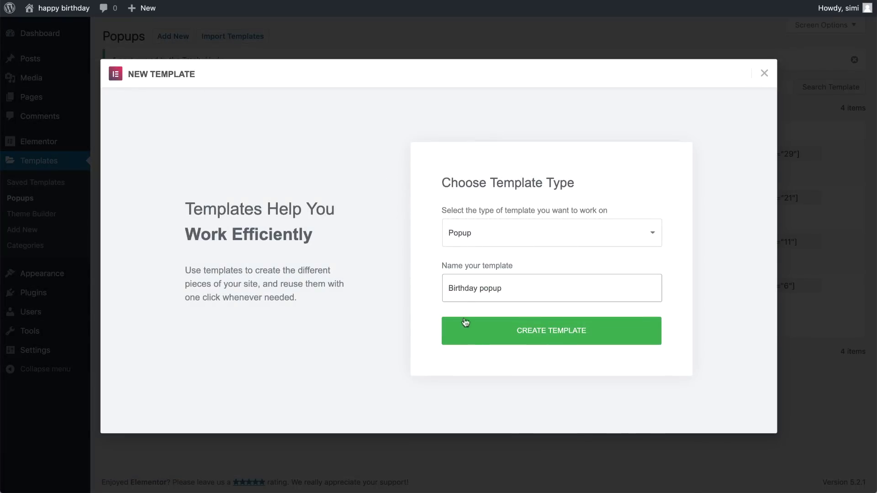
pyautogui.click(476, 341)
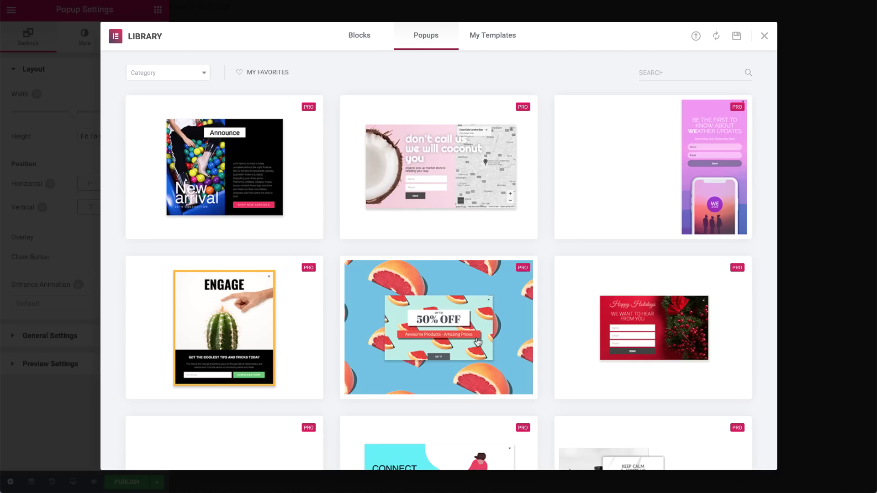
pyautogui.click(762, 36)
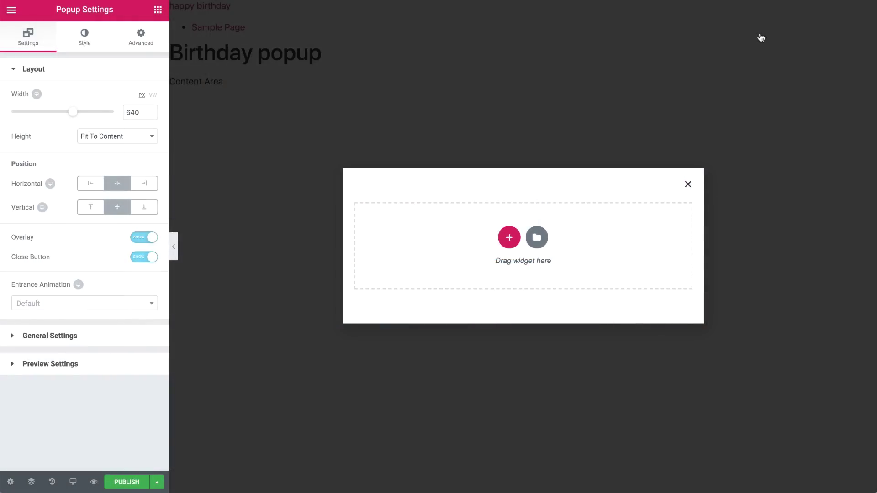
# Widen the popup to 900 px and drag a Heading widget into it.
pyautogui.moveTo(143, 112); pyautogui.dragTo(117, 113)
pyautogui.write('900')
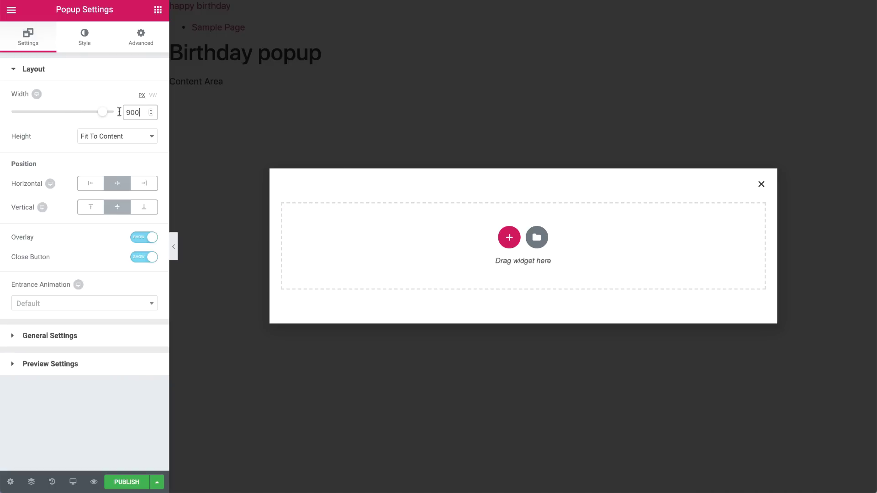
pyautogui.click(158, 10)
pyautogui.moveTo(123, 114); pyautogui.dragTo(325, 216)
# Paste the three-line thank-you text into the heading and centre it.
pyautogui.tripleClick(132, 117)
pyautogui.write('Thank You<br> For Your Beautiful Wish,<br> <b>We Hope You Win!</b>')
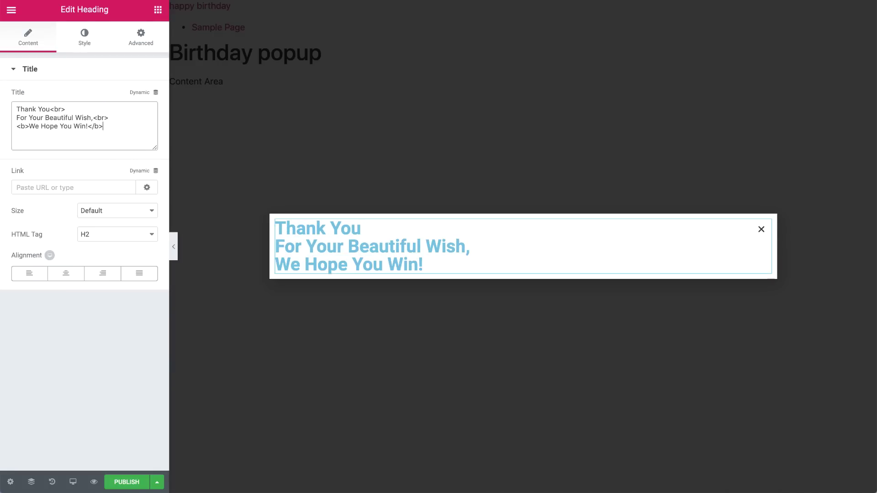
pyautogui.click(66, 274)
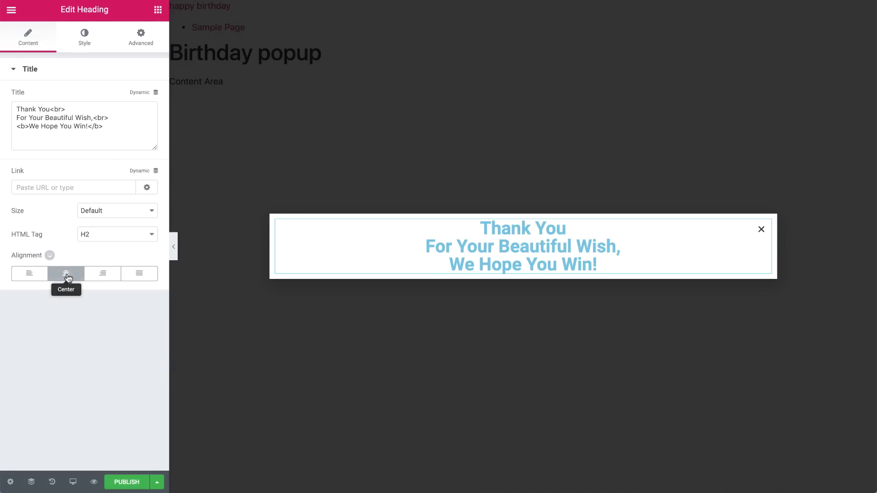
# Style the heading typography as Montserrat, 35 px size, 1.2 line height.
pyautogui.click(83, 43)
pyautogui.click(144, 120)
pyautogui.click(114, 150)
pyautogui.write('mont')
pyautogui.press('Return')
pyautogui.click(128, 186)
pyautogui.write('35')
pyautogui.click(133, 324)
pyautogui.write('1.2')
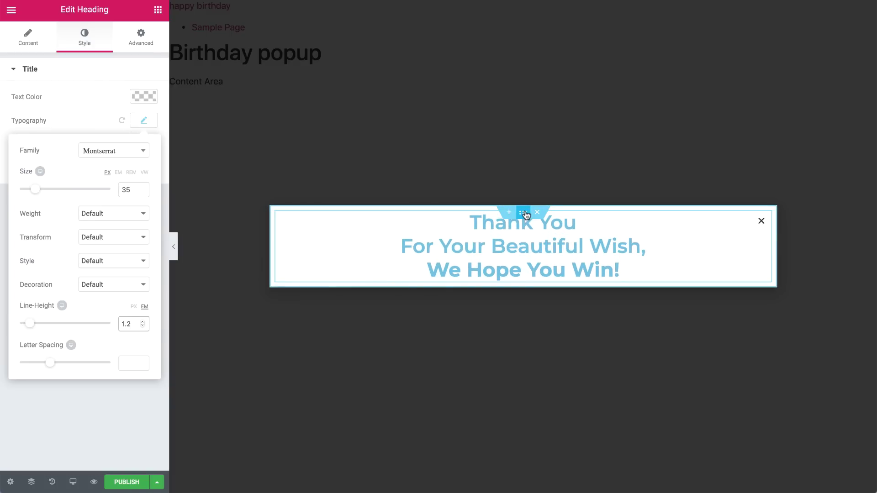
# Set the popup section's column gap to No Gap.
pyautogui.click(525, 212)
pyautogui.click(131, 190)
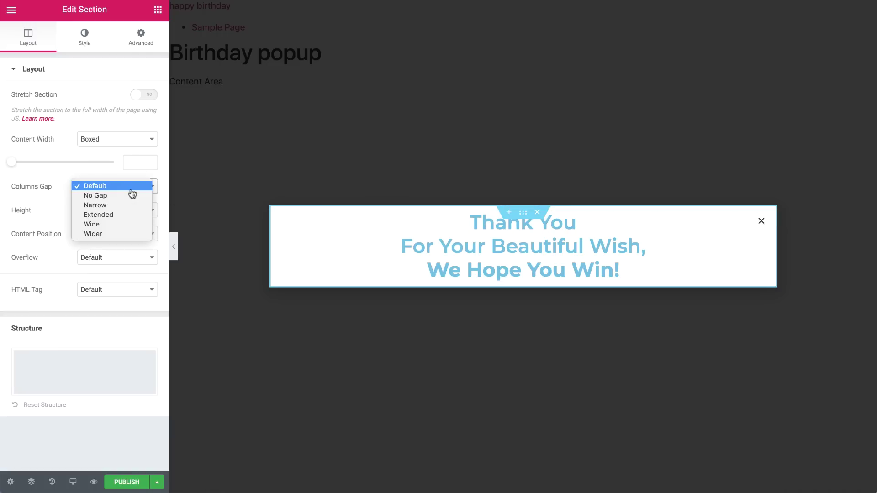
pyautogui.click(132, 196)
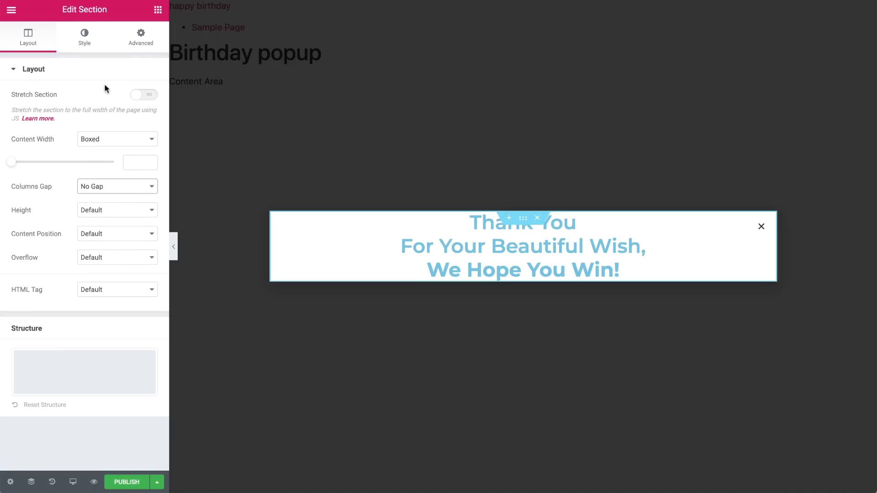
# Give the section a classic purple #b380ec background colour.
pyautogui.click(93, 46)
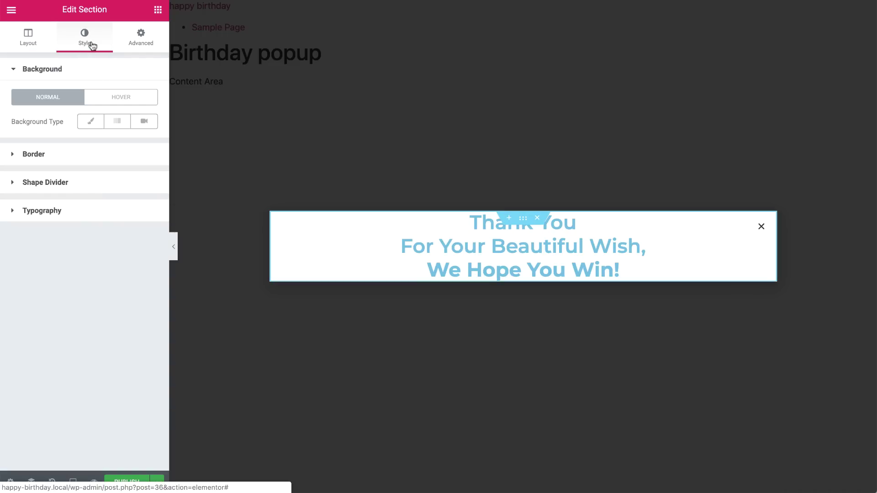
pyautogui.click(91, 124)
pyautogui.click(144, 145)
pyautogui.click(53, 143)
pyautogui.hotkey('ctrl', 'v')
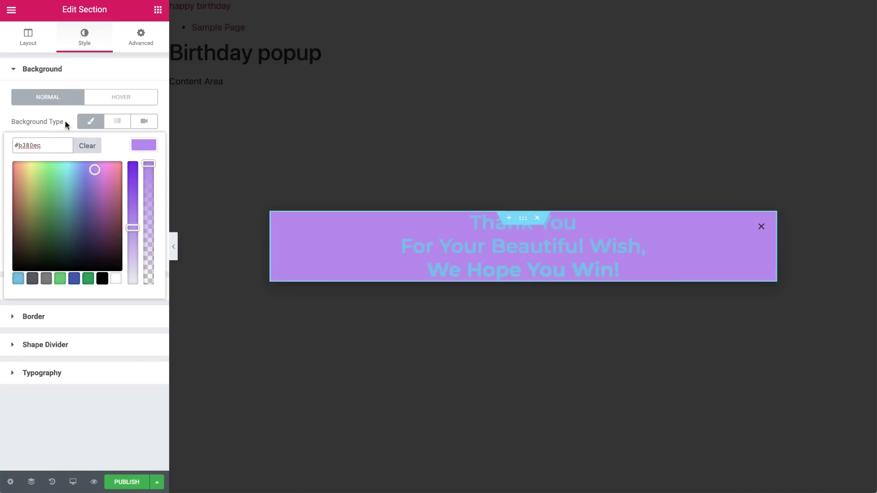
pyautogui.click(65, 120)
# Add the tablet image as background, centred, no-repeat, with custom size 45.
pyautogui.click(66, 206)
pyautogui.click(69, 147)
pyautogui.click(823, 460)
pyautogui.click(87, 279)
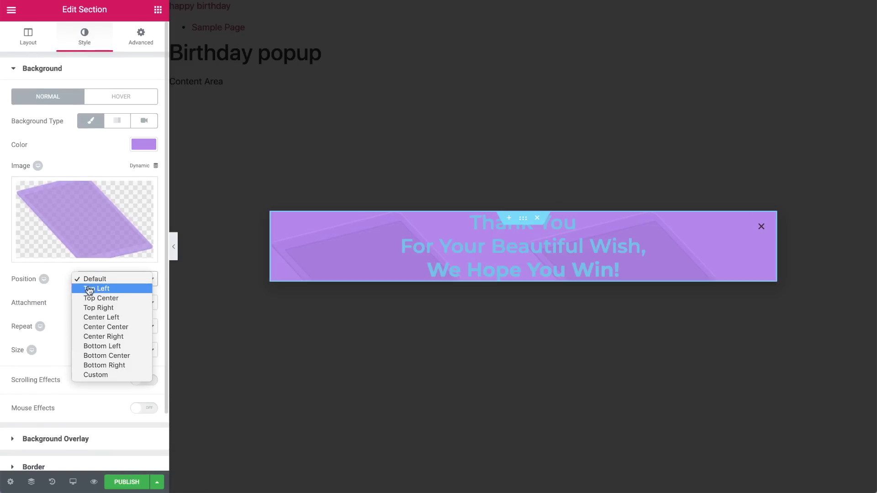
pyautogui.click(89, 327)
pyautogui.click(86, 326)
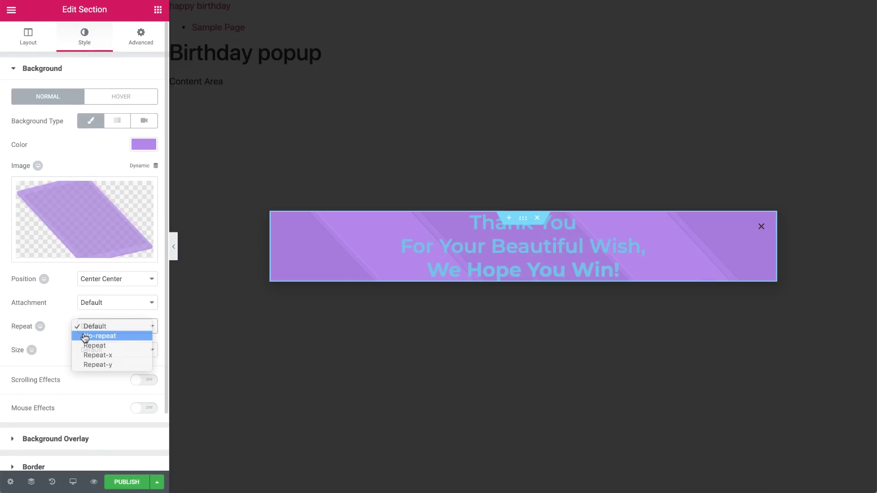
pyautogui.click(85, 336)
pyautogui.click(117, 350)
pyautogui.click(89, 386)
pyautogui.moveTo(113, 390); pyautogui.dragTo(57, 397)
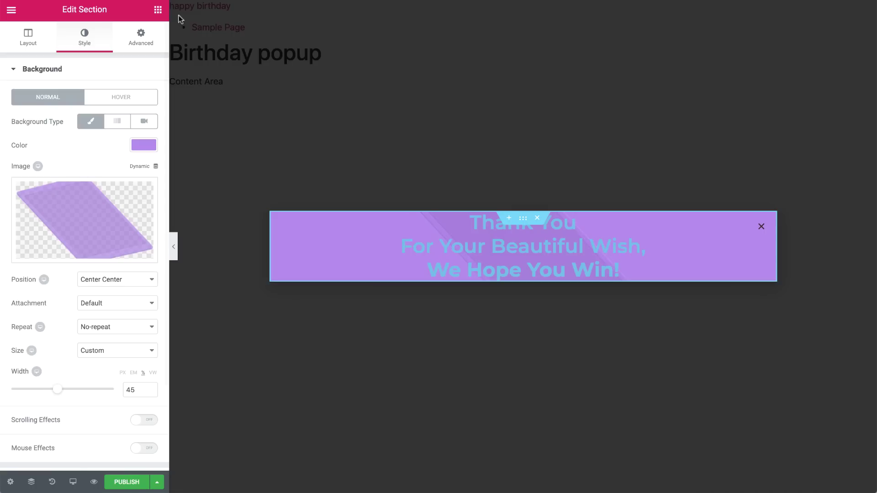
# Set the section padding to 70/30/70/30 px.
pyautogui.click(141, 37)
pyautogui.click(26, 160)
pyautogui.write('70')
pyautogui.click(50, 160)
pyautogui.write('30')
pyautogui.press('Tab')
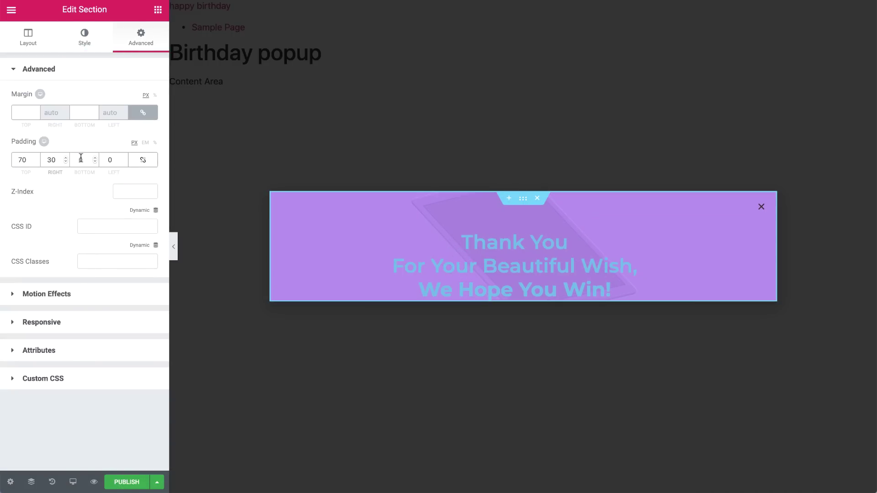
pyautogui.write('70')
pyautogui.press('Tab')
pyautogui.write('30')
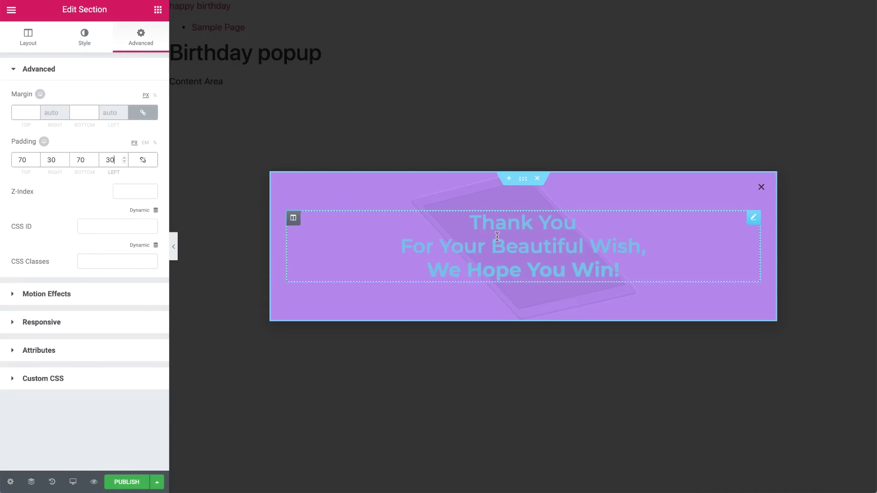
# Make the heading text colour white.
pyautogui.click(497, 236)
pyautogui.click(139, 97)
pyautogui.click(116, 233)
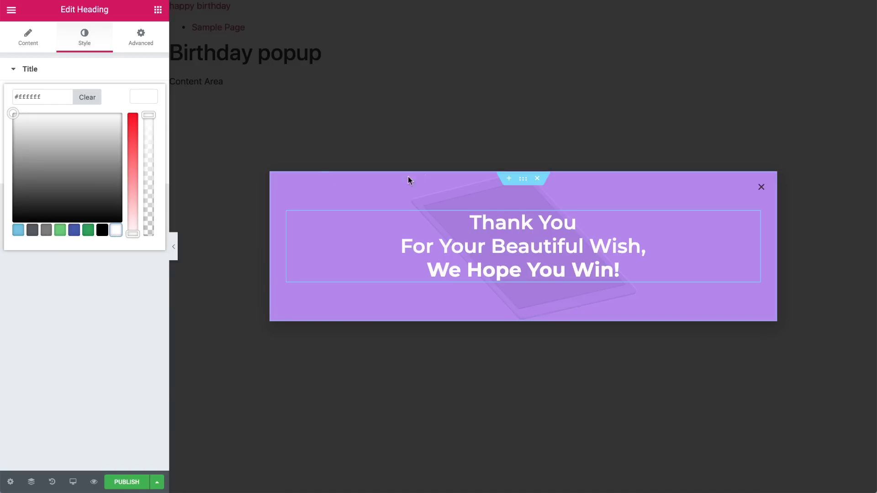
# Duplicate the purple section and give the copy a white background with no image.
pyautogui.rightClick(526, 176)
pyautogui.click(550, 204)
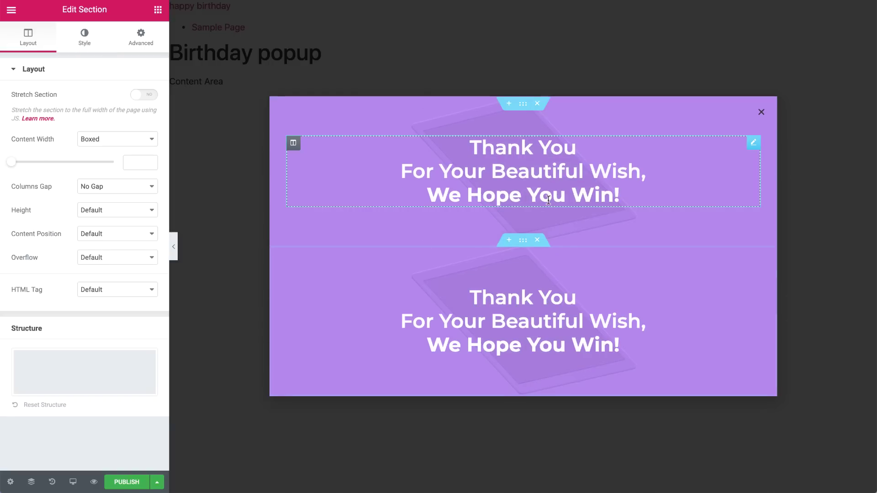
pyautogui.click(86, 45)
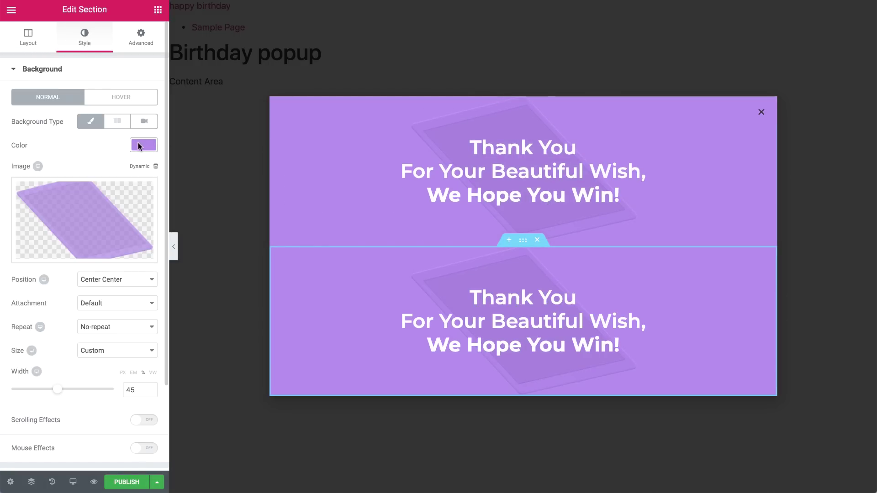
pyautogui.click(142, 145)
pyautogui.click(115, 280)
pyautogui.click(52, 116)
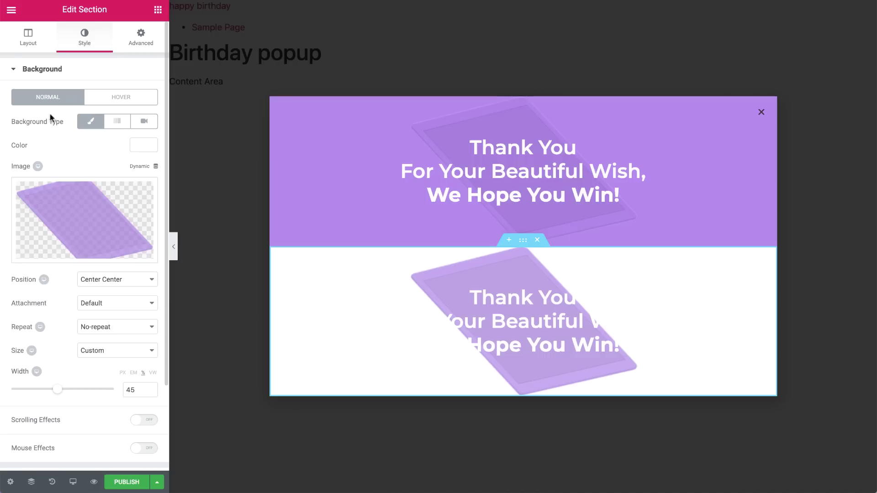
pyautogui.click(88, 254)
# Set the white section's padding to 30/20/30/20 px.
pyautogui.click(144, 46)
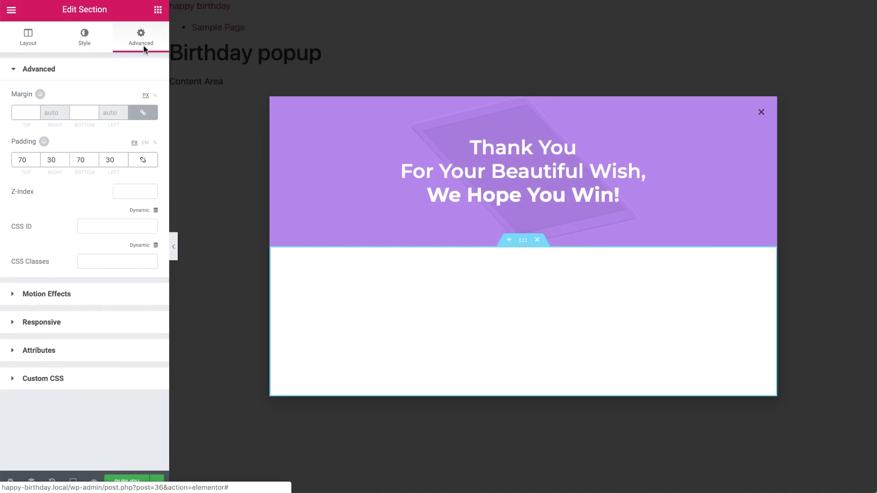
pyautogui.click(22, 159)
pyautogui.click(79, 159)
pyautogui.doubleClick(111, 160)
pyautogui.write('20')
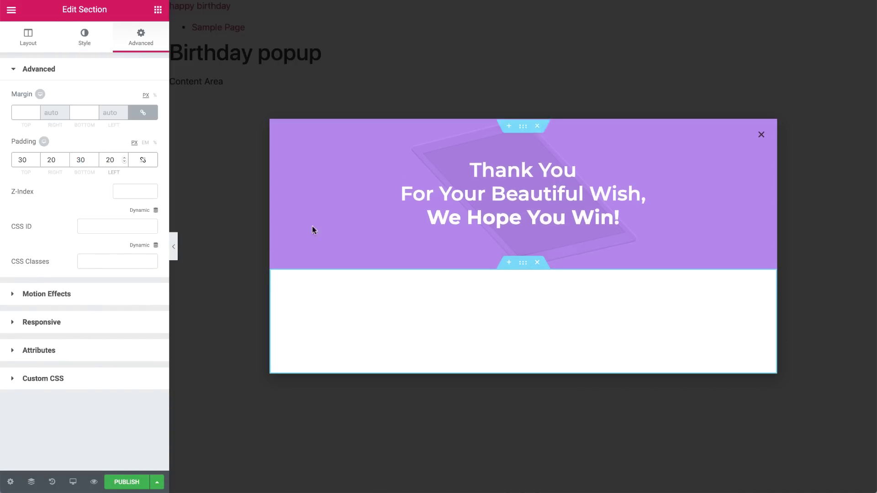
pyautogui.click(470, 319)
# Colour the white section's heading purple and change its text to '25% OFF B-DAY SALE'.
pyautogui.click(87, 42)
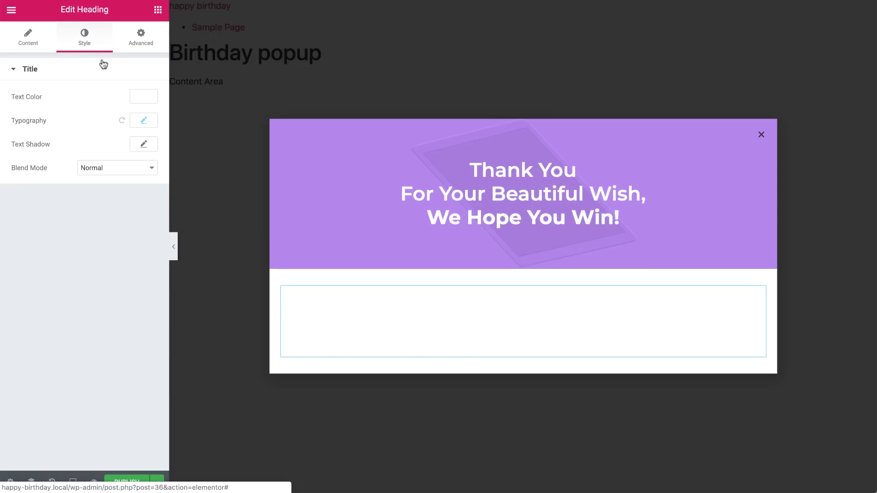
pyautogui.click(143, 97)
pyautogui.tripleClick(49, 97)
pyautogui.write('#b380ec')
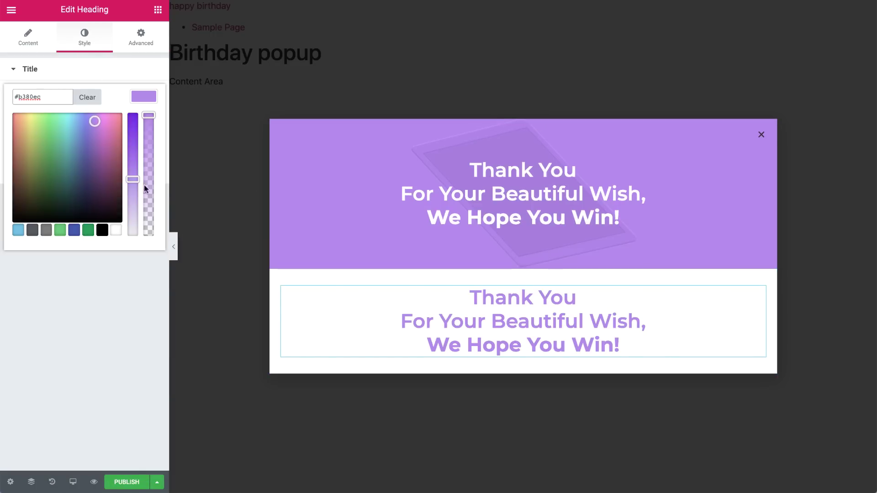
pyautogui.click(434, 340)
pyautogui.hotkey('ctrl', 'a')
pyautogui.write('25% OFF B-DAY SALE')
pyautogui.hotkey('ctrl', 'a')
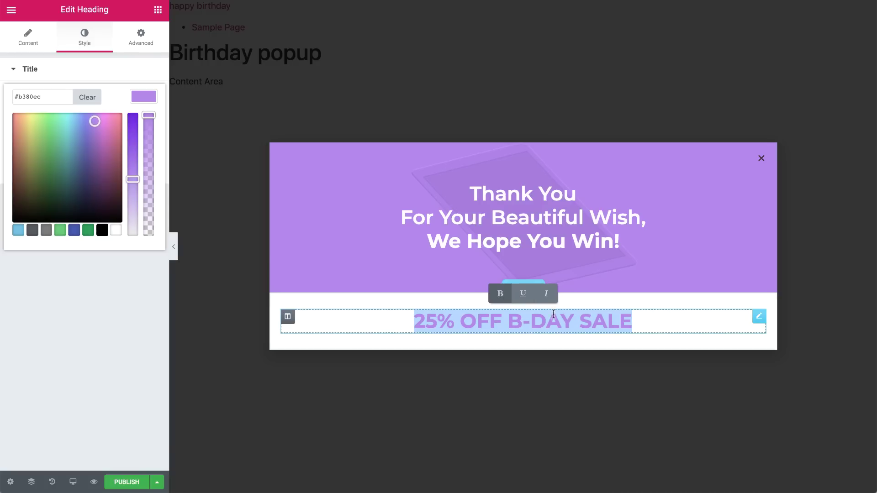
# Duplicate the sale heading and change the copy to 'btw, If you'd like to invite your friends to our'.
pyautogui.rightClick(759, 316)
pyautogui.click(784, 343)
pyautogui.hotkey('ctrl', 'a')
pyautogui.write("btw, If you'd like to invite your friends to our")
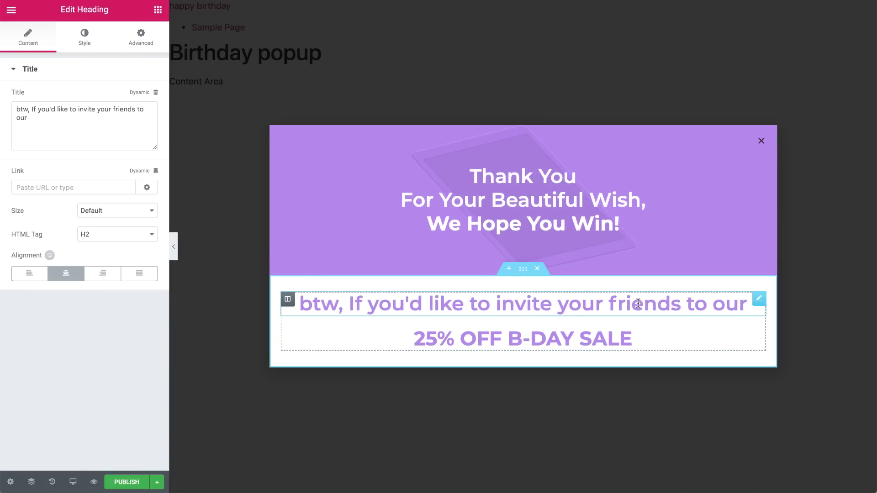
# Style the invite line in #343352 at 16 px, weight 600.
pyautogui.click(84, 39)
pyautogui.click(143, 94)
pyautogui.write('#343352')
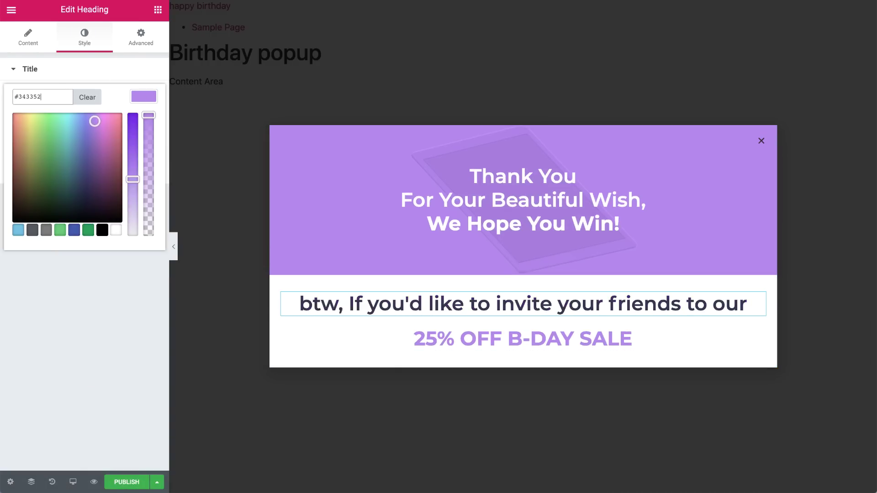
pyautogui.click(54, 76)
pyautogui.click(134, 122)
pyautogui.click(133, 190)
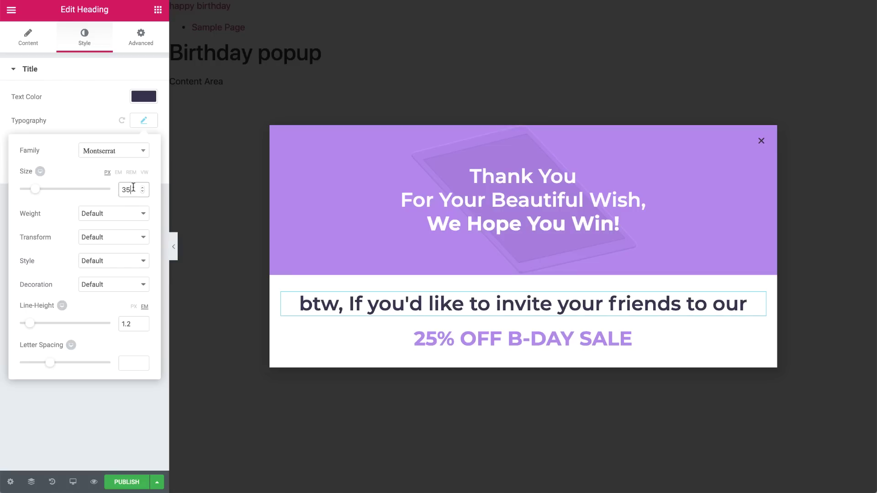
pyautogui.press('BackSpace')
pyautogui.press('BackSpace')
pyautogui.write('16')
pyautogui.click(131, 211)
pyautogui.click(128, 183)
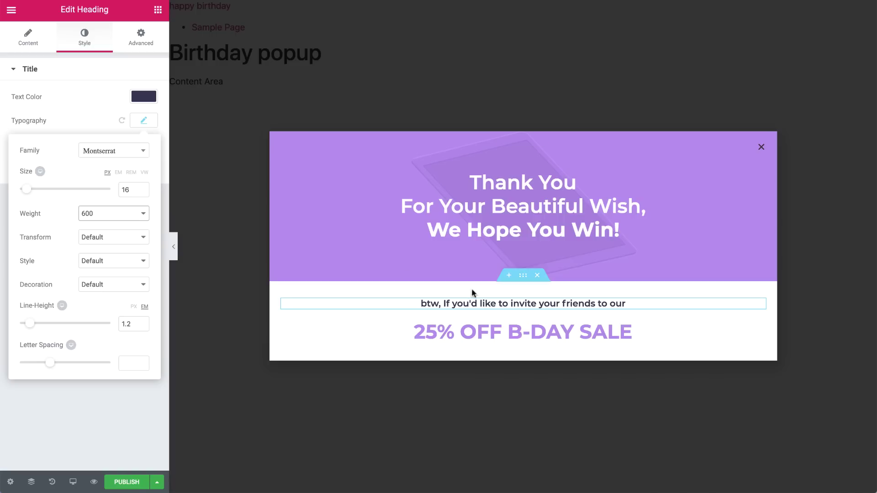
# Duplicate the invite line, move it below the sale line and make it read 'be our guest:'.
pyautogui.rightClick(761, 305)
pyautogui.click(777, 326)
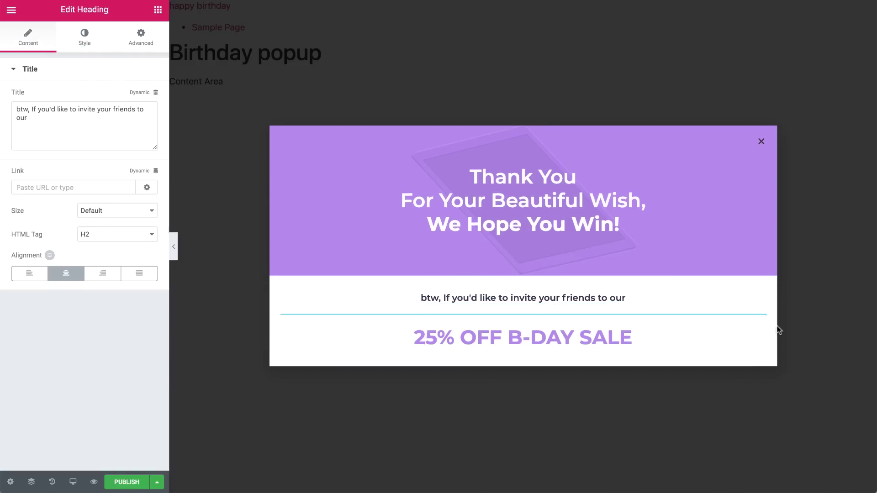
pyautogui.moveTo(759, 318); pyautogui.dragTo(693, 351)
pyautogui.tripleClick(694, 351)
pyautogui.write('be our guest:')
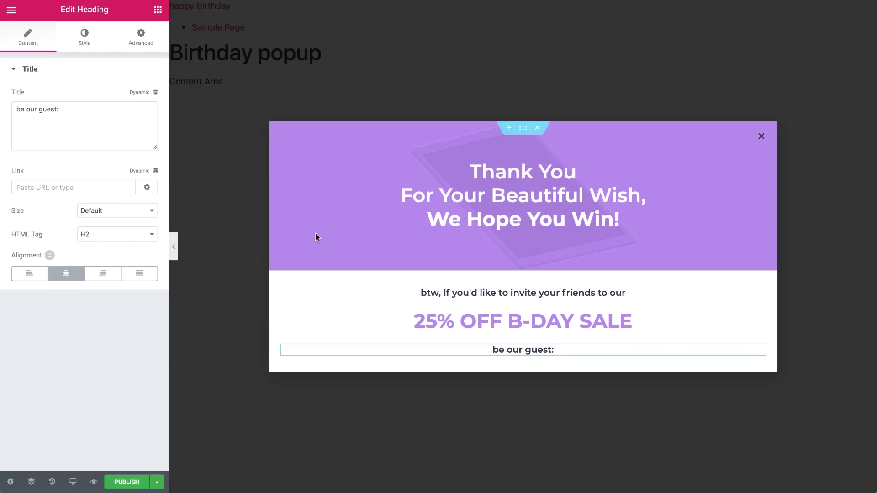
pyautogui.click(158, 10)
# Add Share Buttons below 'be our guest:' with Facebook, Twitter and Email networks.
pyautogui.write('sha')
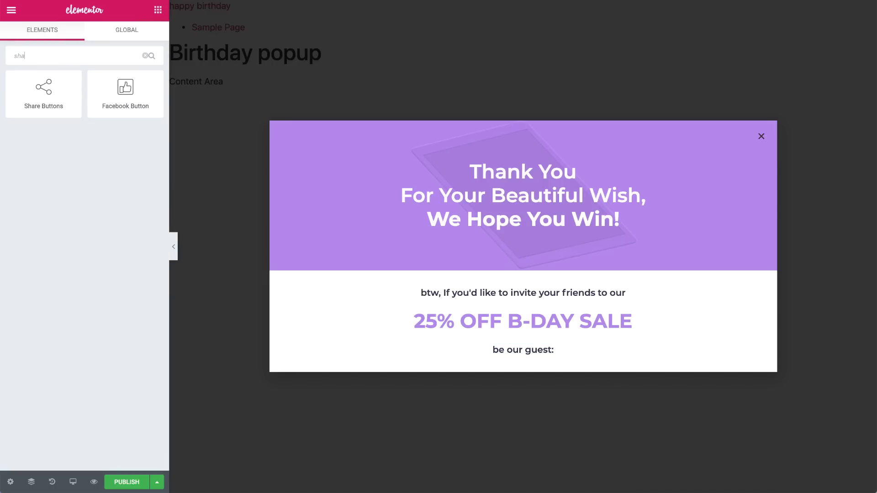
pyautogui.moveTo(43, 91); pyautogui.dragTo(581, 353)
pyautogui.click(80, 145)
pyautogui.click(107, 177)
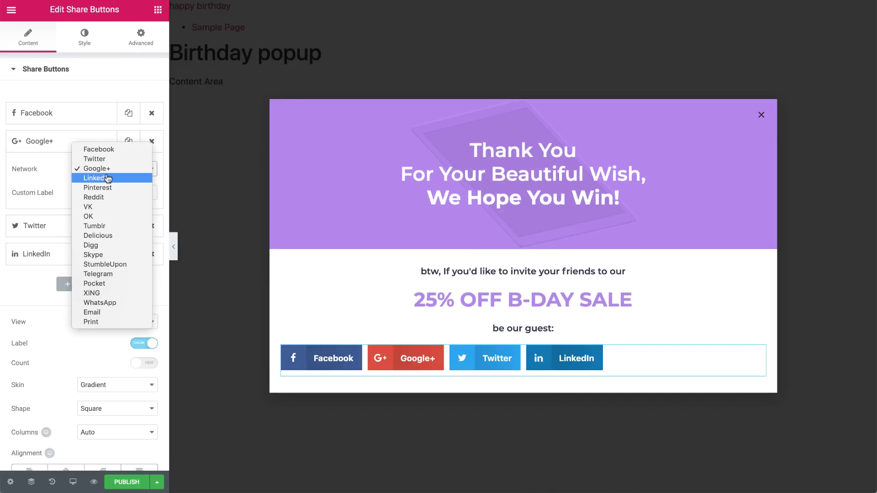
pyautogui.click(110, 313)
pyautogui.moveTo(82, 142); pyautogui.dragTo(74, 237)
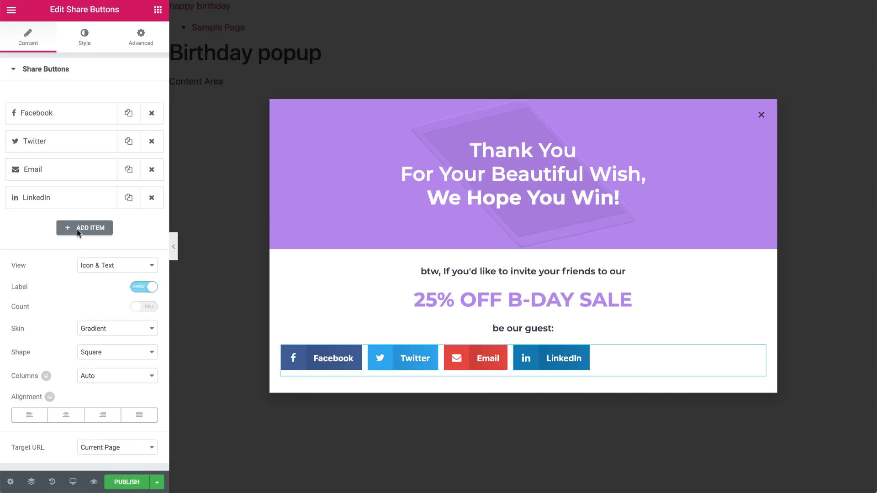
pyautogui.click(145, 200)
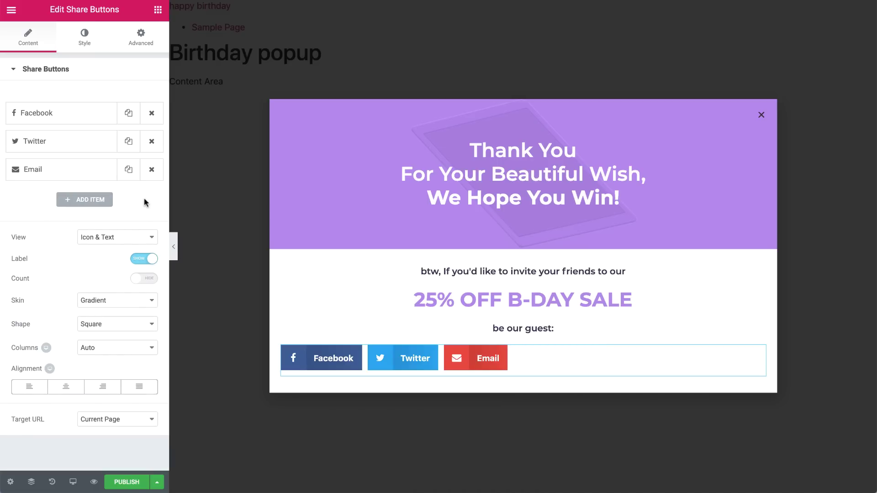
# Set the share buttons to Icon view, Flat skin and Circle shape.
pyautogui.click(123, 237)
pyautogui.click(124, 246)
pyautogui.click(123, 261)
pyautogui.click(108, 298)
pyautogui.click(108, 284)
pyautogui.click(109, 306)
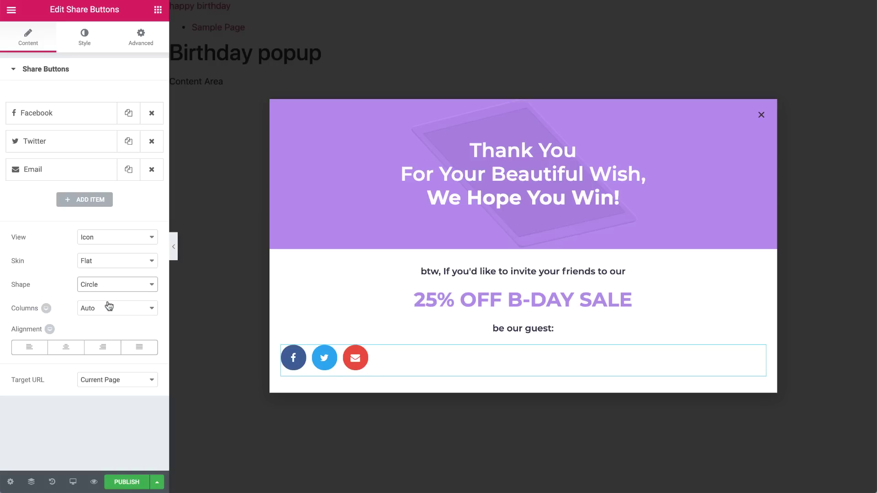
# Set the share buttons' column gap to 8, clear the rows gap, and size them 0.65.
pyautogui.click(85, 39)
pyautogui.moveTo(134, 112); pyautogui.dragTo(118, 111)
pyautogui.write('8')
pyautogui.moveTo(147, 152); pyautogui.dragTo(125, 153)
pyautogui.press('BackSpace')
pyautogui.click(131, 187)
pyautogui.write('0')
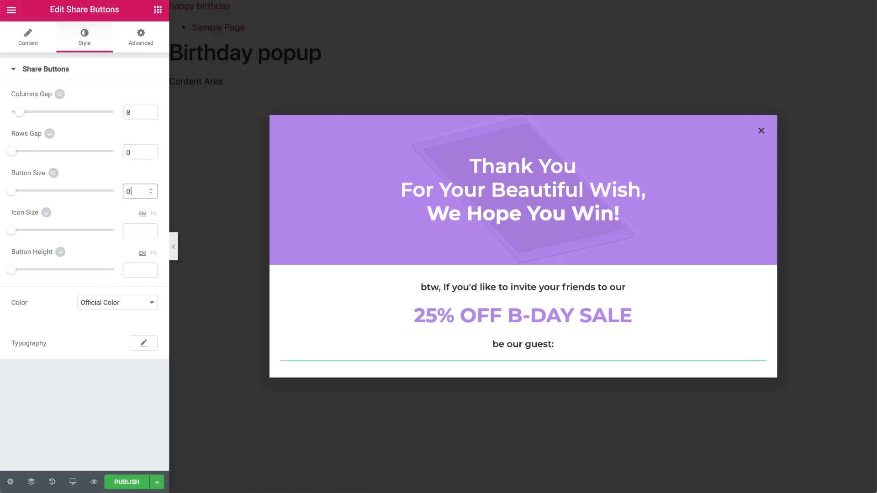
pyautogui.write('.65')
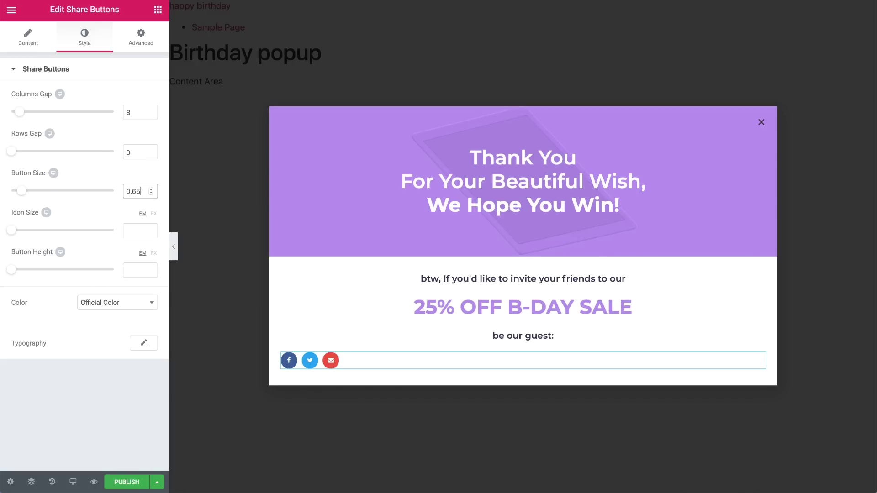
# Give the share buttons a custom #343352 primary colour.
pyautogui.click(126, 302)
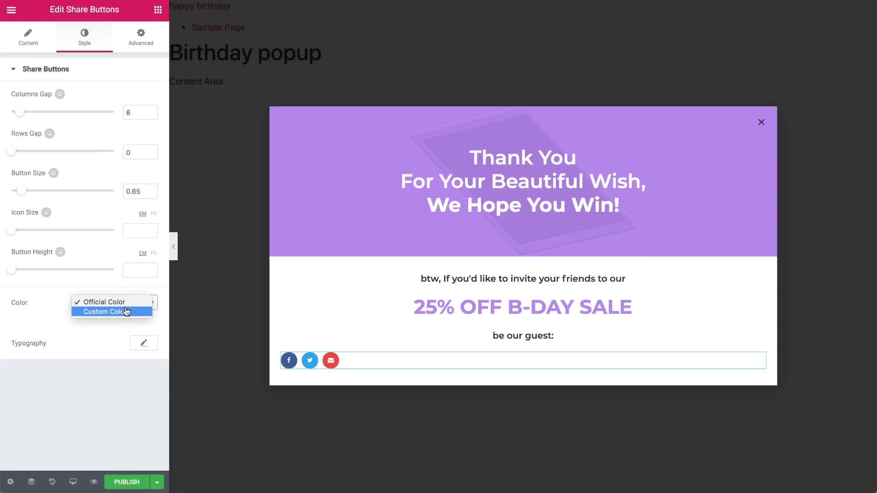
pyautogui.click(127, 311)
pyautogui.click(143, 353)
pyautogui.click(64, 352)
pyautogui.write('#343352')
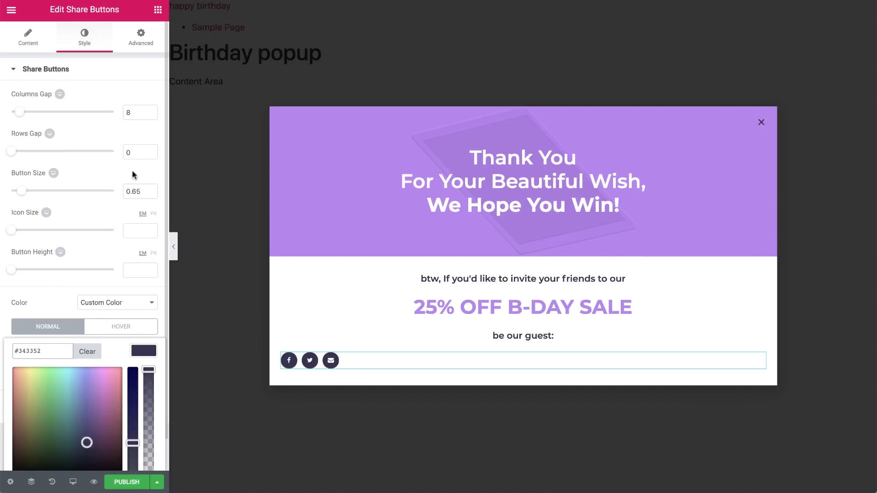
pyautogui.click(135, 49)
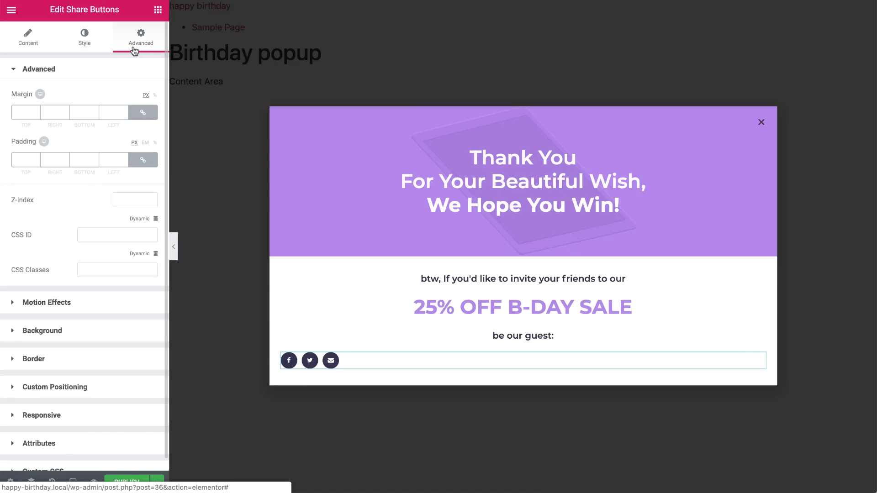
# Set the share buttons' custom positioning width to Inline.
pyautogui.click(87, 386)
pyautogui.click(120, 209)
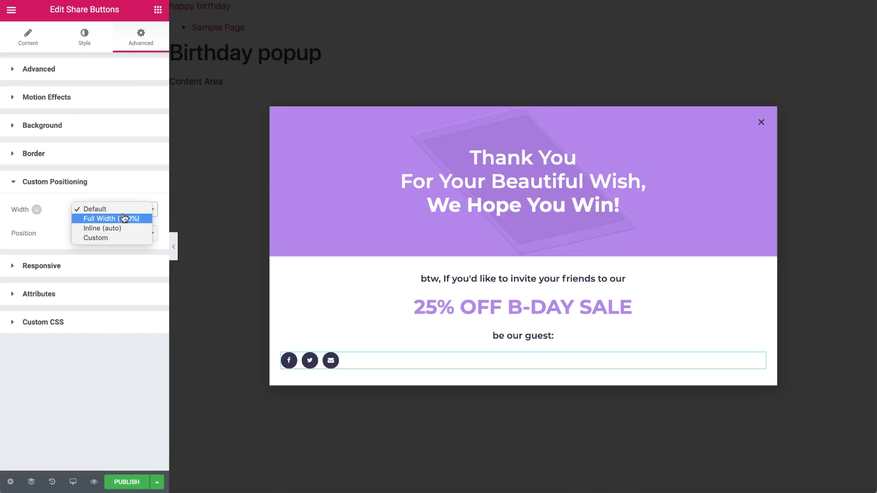
pyautogui.click(121, 229)
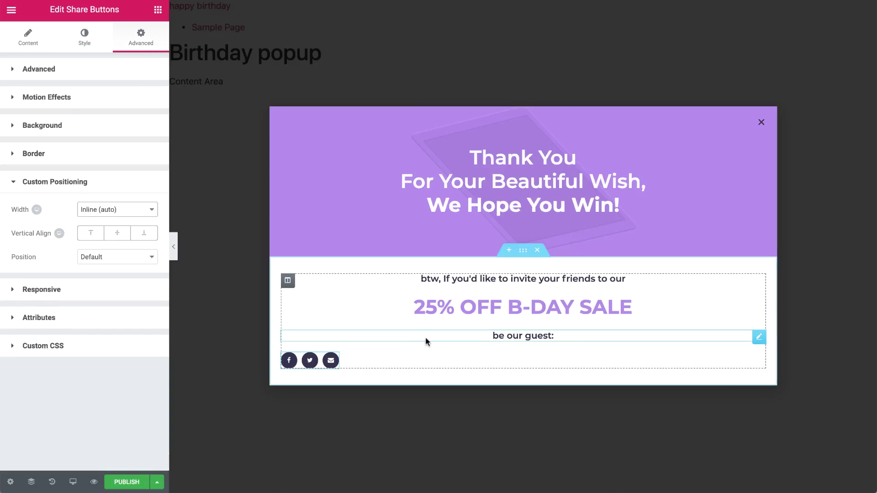
# Make the 'be our guest:' heading inline, vertically centred, with 10 px right padding.
pyautogui.click(426, 337)
pyautogui.click(132, 209)
pyautogui.click(139, 229)
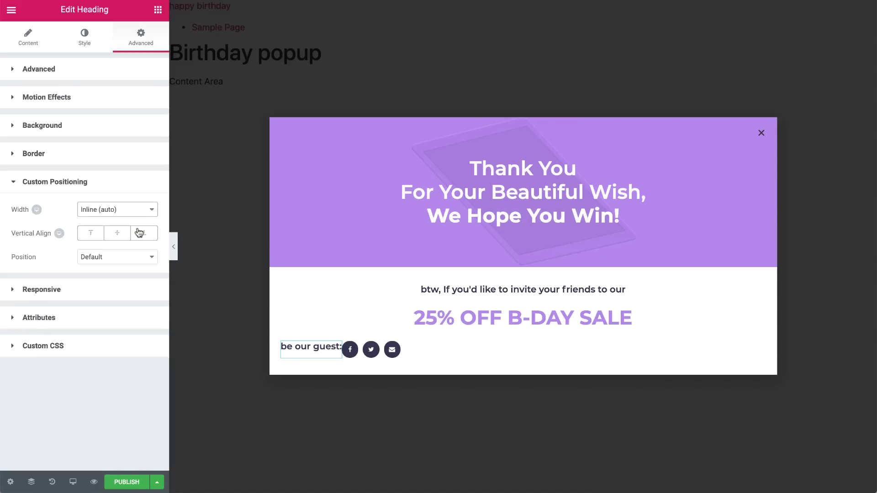
pyautogui.click(116, 233)
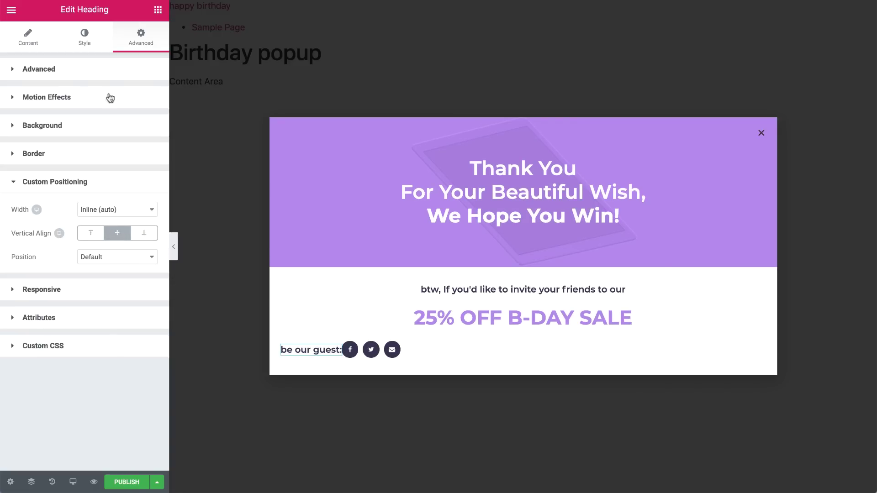
pyautogui.click(114, 69)
pyautogui.click(137, 161)
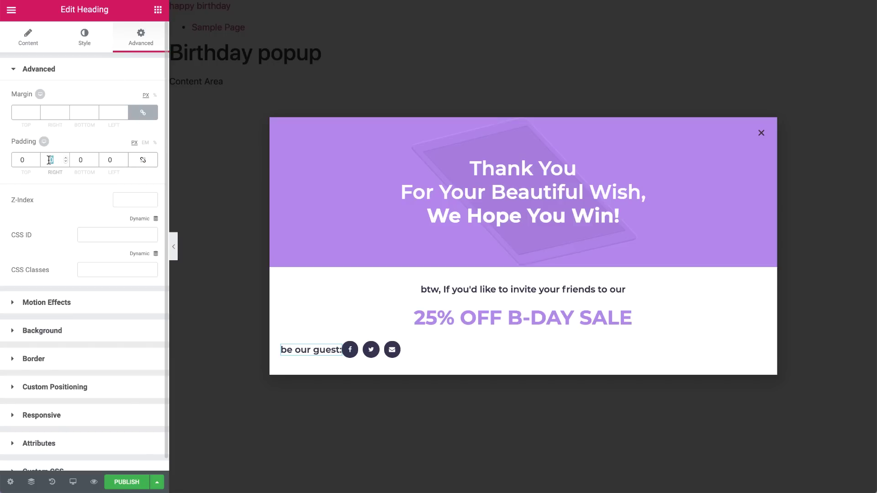
pyautogui.write('10')
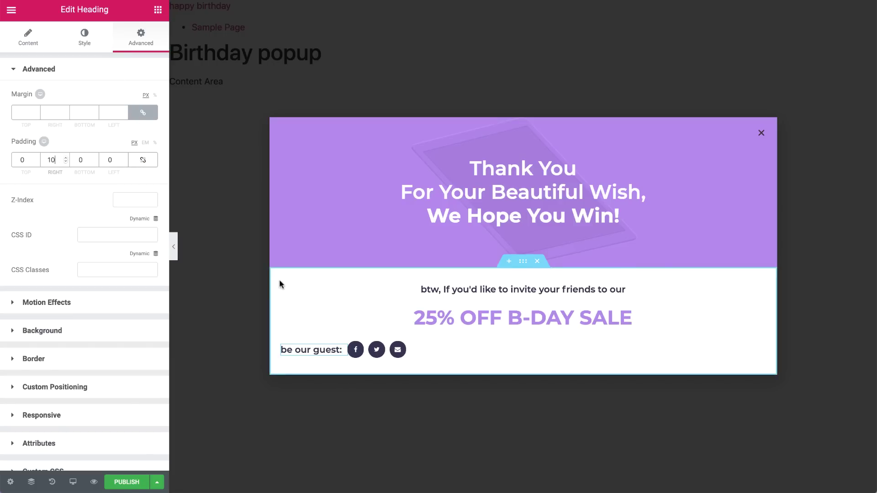
# Centre the column's content horizontally and drag an Image widget into the purple header.
pyautogui.click(288, 292)
pyautogui.click(121, 151)
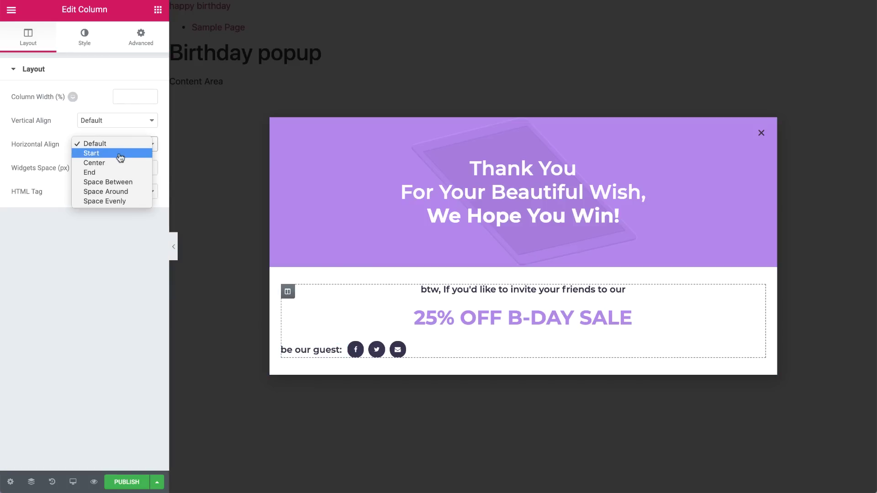
pyautogui.click(120, 163)
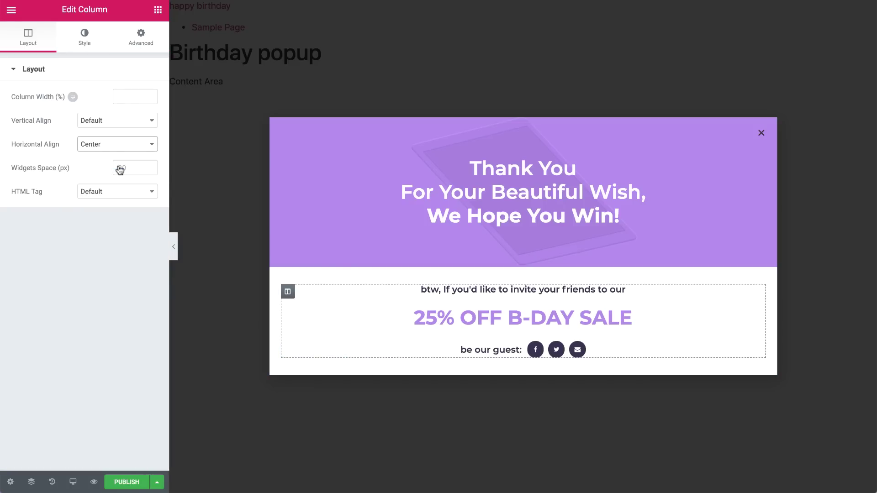
pyautogui.click(155, 10)
pyautogui.moveTo(41, 170); pyautogui.dragTo(478, 223)
# Insert Macaroon-1.png from the media library into the image widget.
pyautogui.click(413, 209)
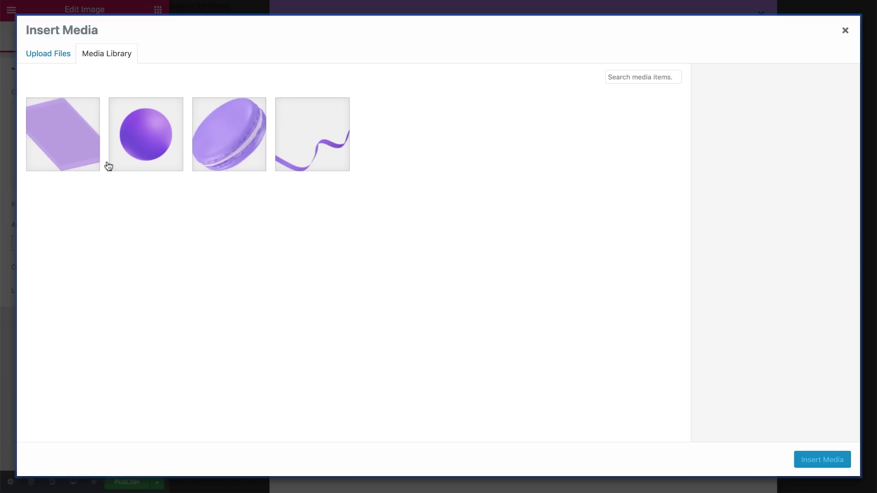
pyautogui.click(241, 156)
pyautogui.click(800, 459)
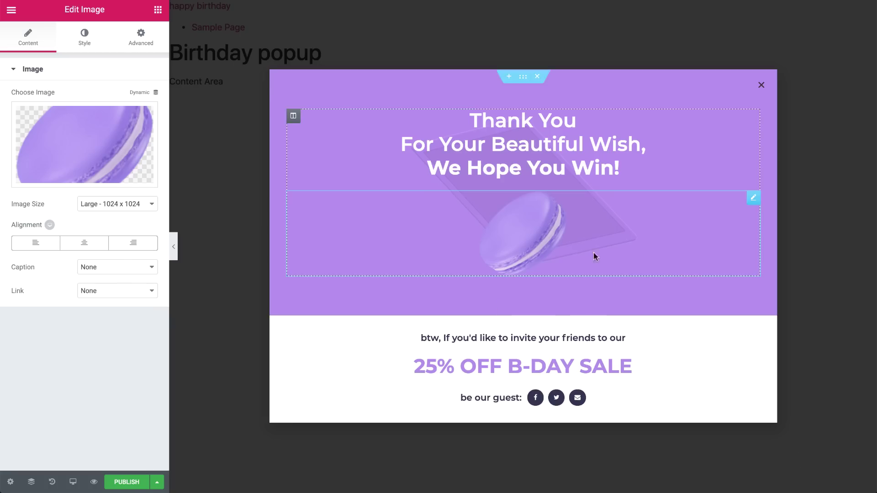
# Give the macaron custom width, absolute position anchored right/bottom, dragged to offsets 99 and -97.
pyautogui.click(154, 41)
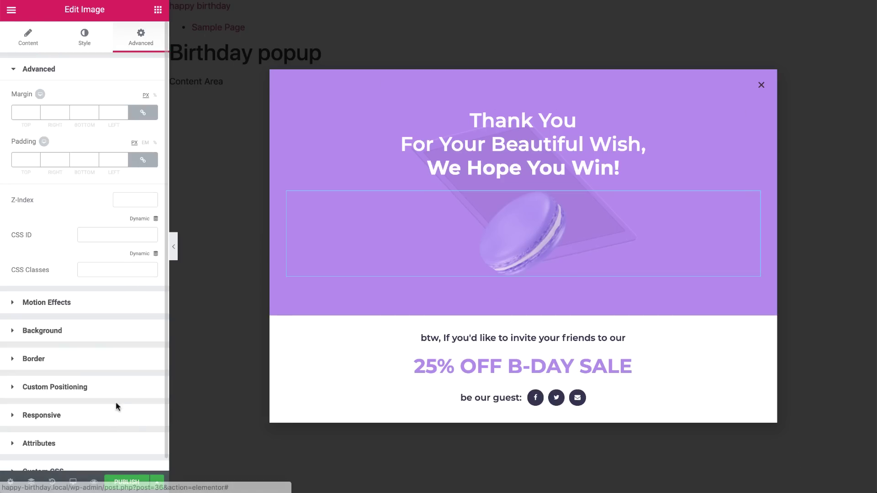
pyautogui.click(116, 389)
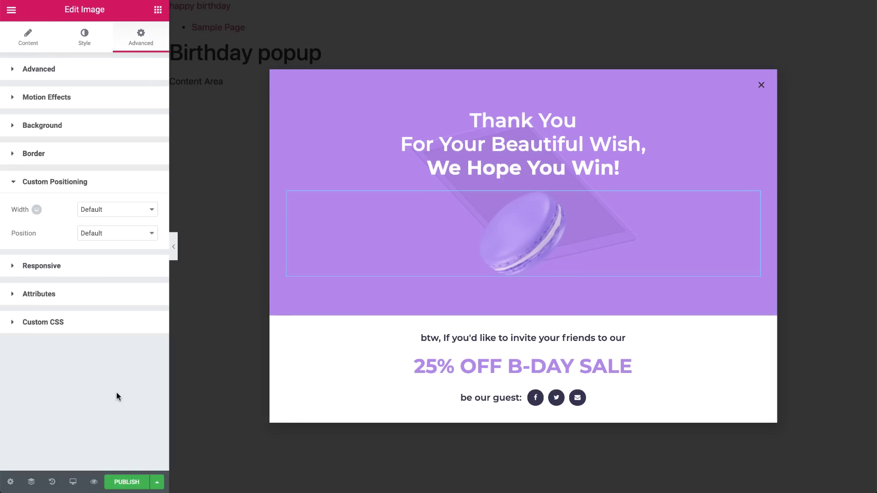
pyautogui.click(132, 217)
pyautogui.click(122, 238)
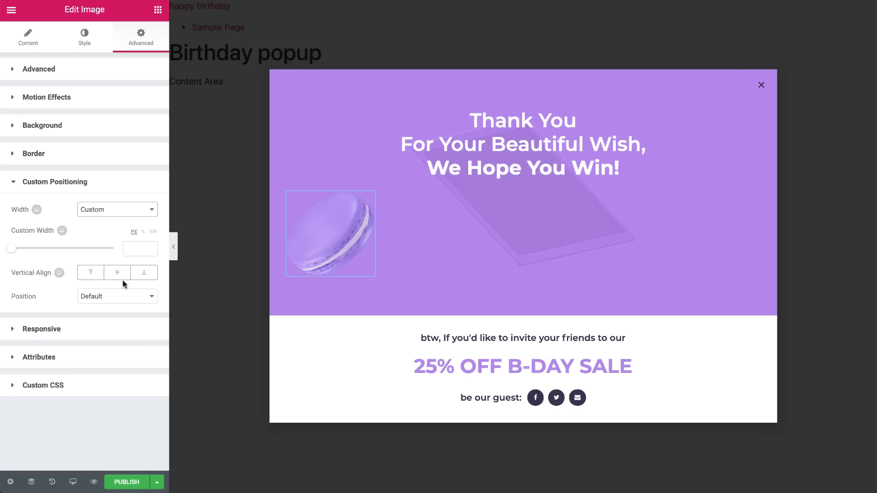
pyautogui.click(120, 295)
pyautogui.click(119, 306)
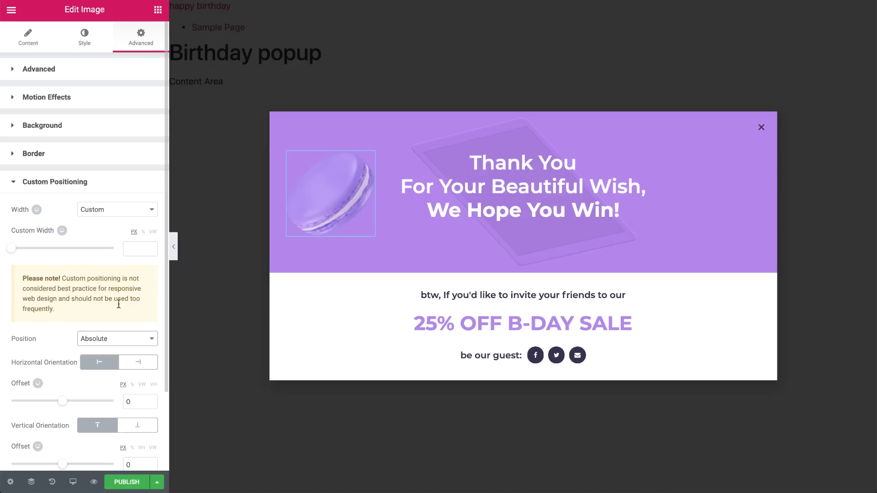
pyautogui.click(138, 362)
pyautogui.click(136, 426)
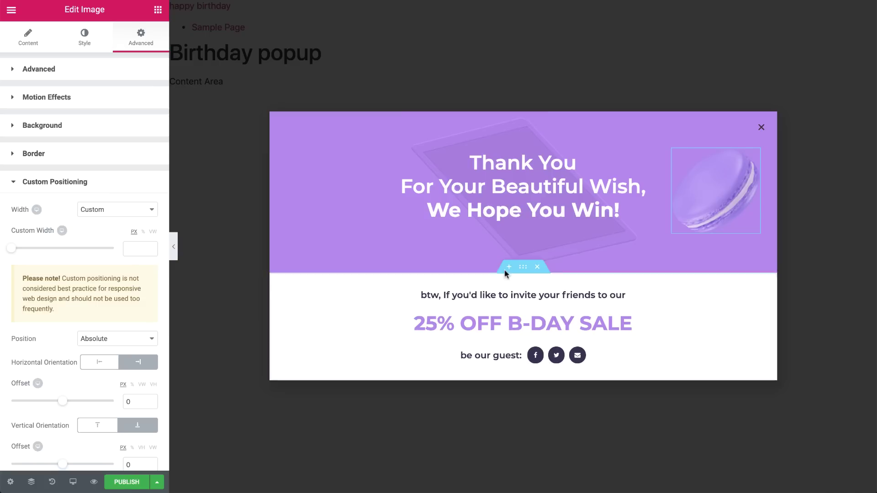
pyautogui.moveTo(719, 190); pyautogui.dragTo(664, 246)
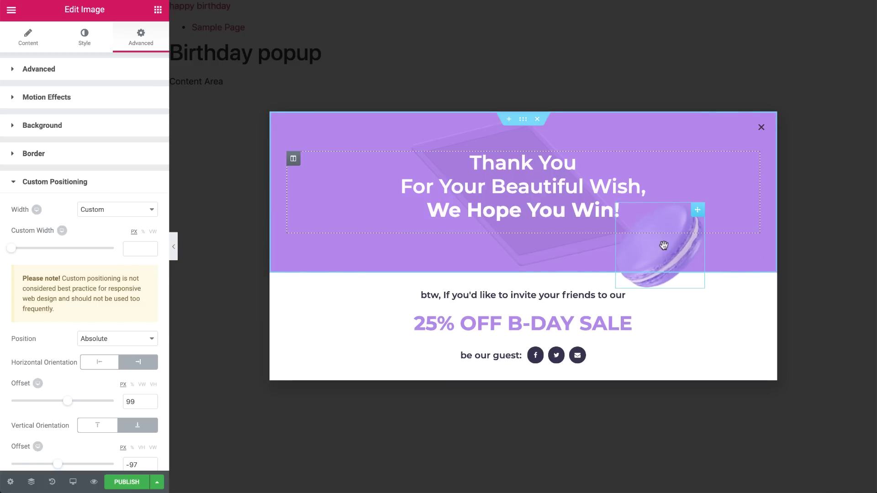
pyautogui.rightClick(664, 246)
pyautogui.click(676, 251)
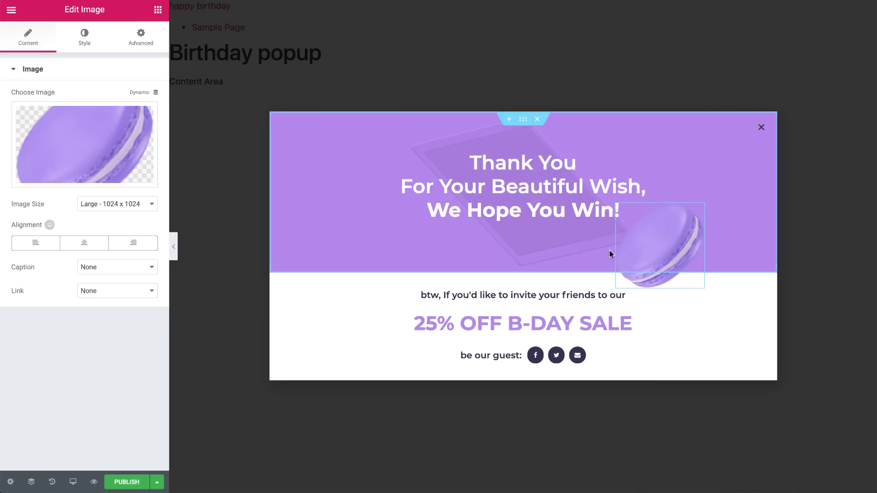
# Swap in the purple sphere at 50 px width, left-anchored, moved up into the header.
pyautogui.click(88, 141)
pyautogui.click(171, 152)
pyautogui.click(808, 461)
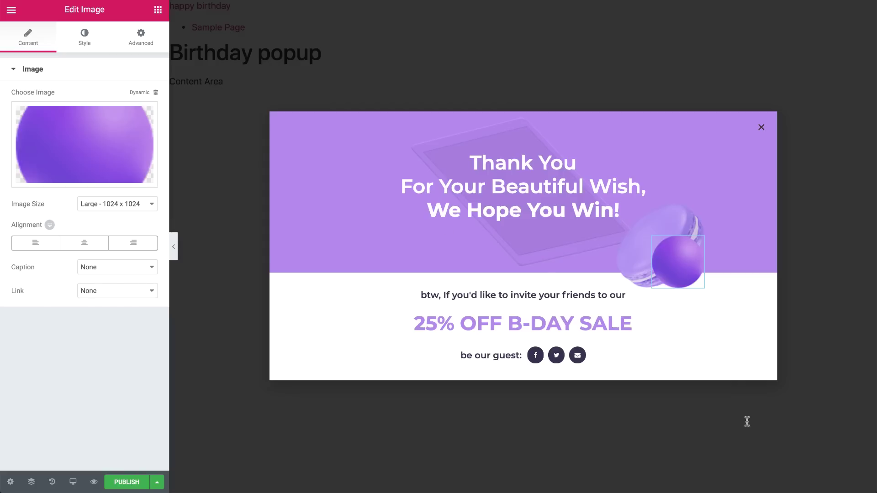
pyautogui.click(161, 45)
pyautogui.click(97, 384)
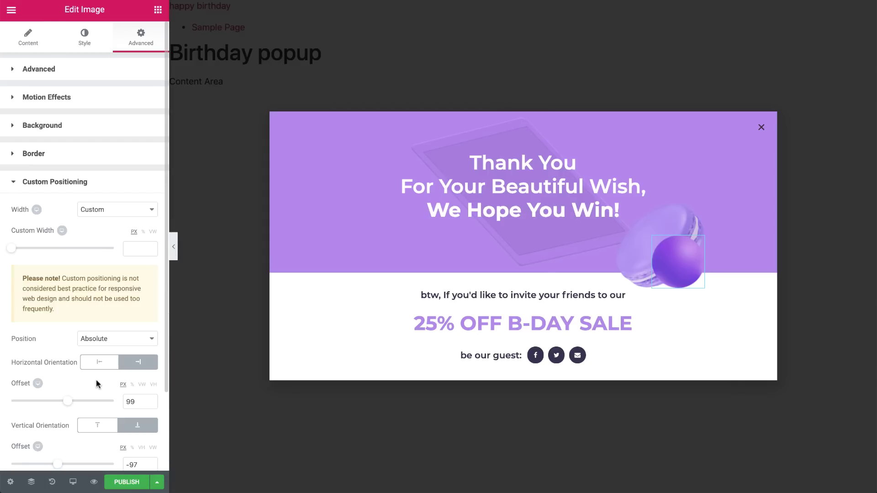
pyautogui.click(137, 249)
pyautogui.write('50')
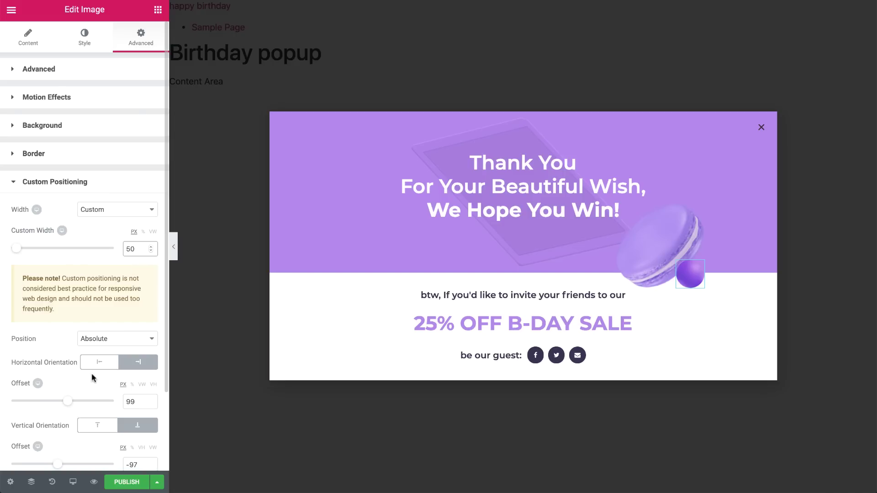
pyautogui.click(97, 363)
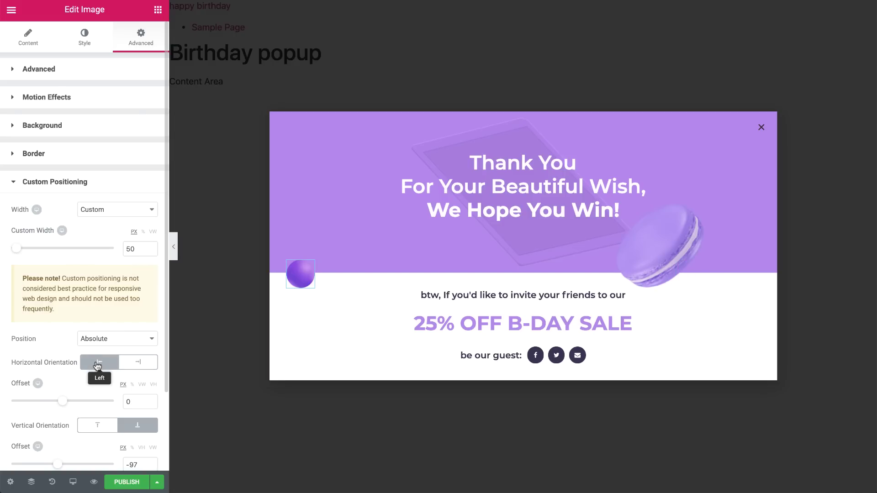
pyautogui.moveTo(299, 273); pyautogui.dragTo(364, 250)
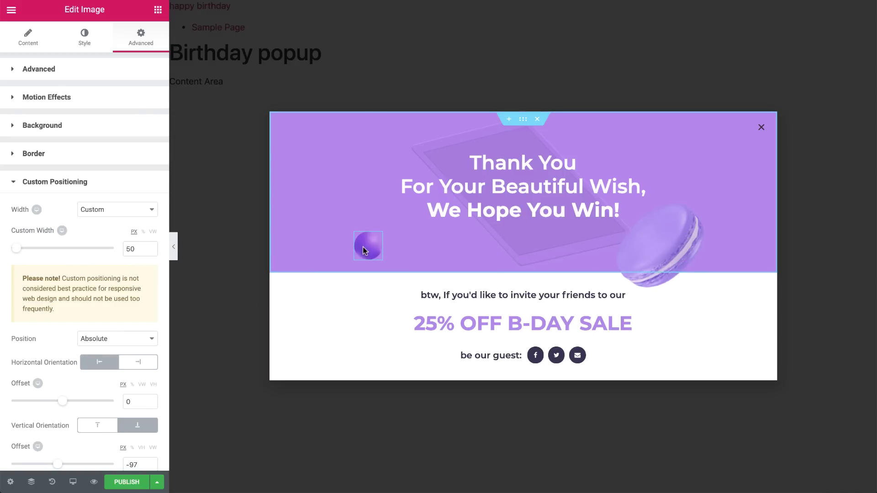
# Duplicate the ball and choose Confetti-1.png for the copy.
pyautogui.rightClick(364, 250)
pyautogui.click(379, 274)
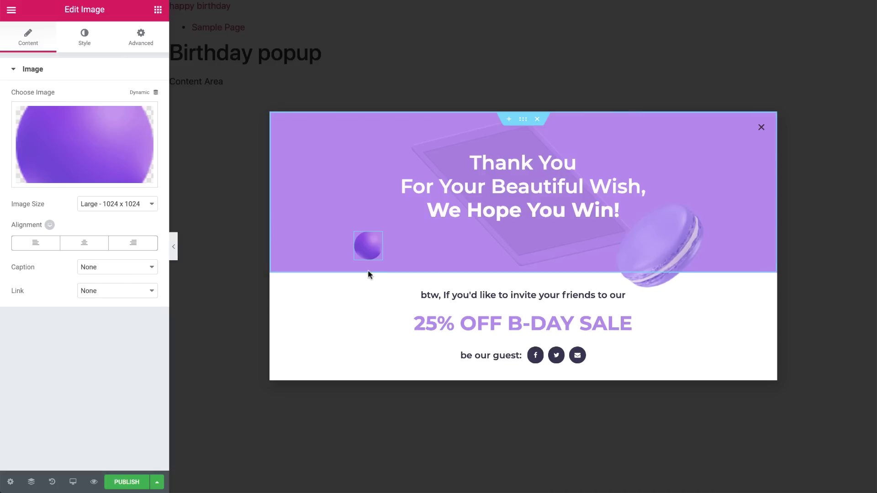
pyautogui.click(84, 144)
pyautogui.click(313, 150)
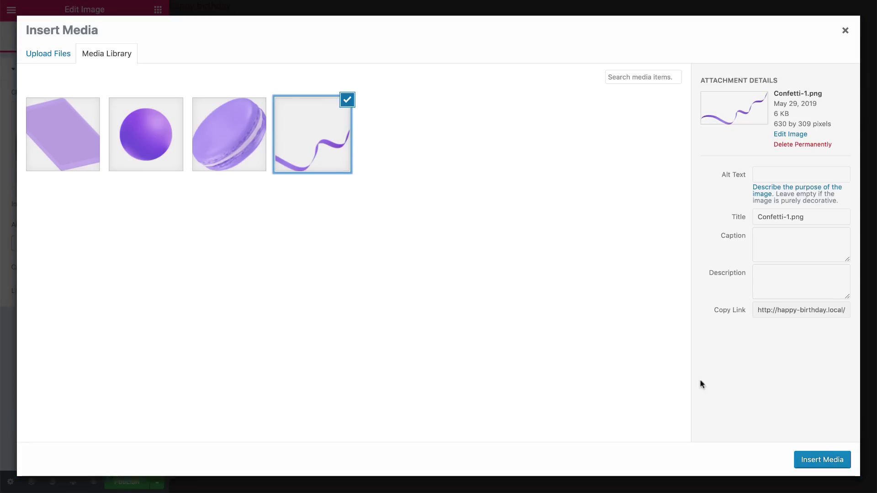
# Insert the 350 px confetti, anchor it to the top, and place it at offsets -106 and -112.
pyautogui.click(805, 459)
pyautogui.click(144, 32)
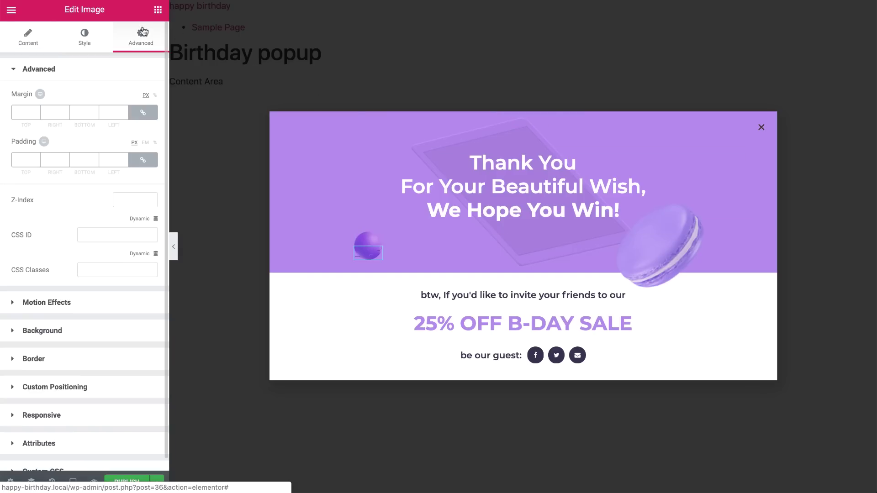
pyautogui.click(85, 386)
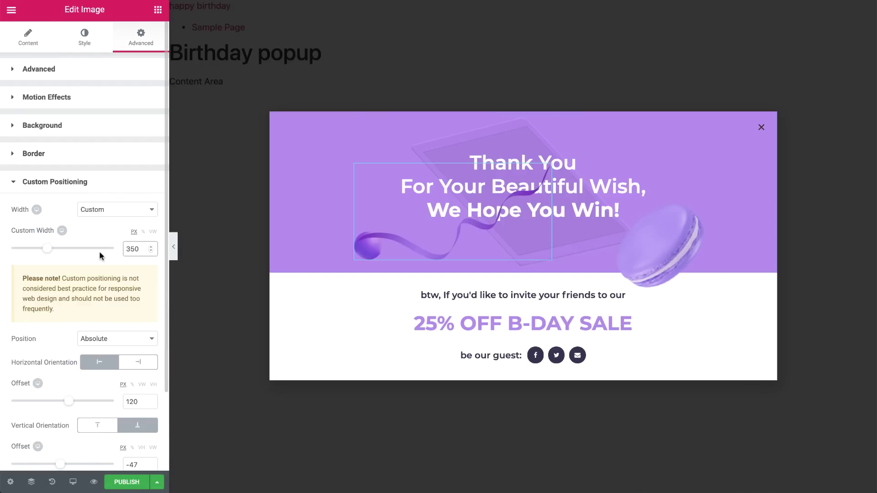
pyautogui.click(98, 427)
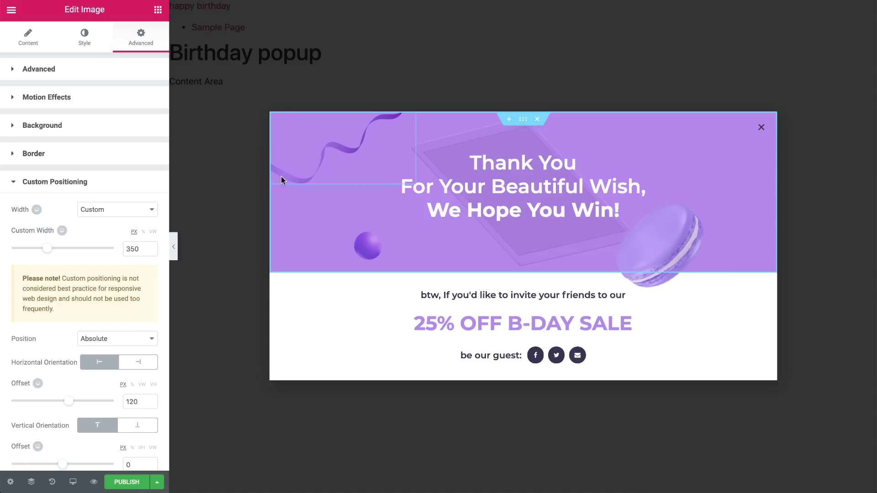
pyautogui.moveTo(281, 176); pyautogui.dragTo(290, 178)
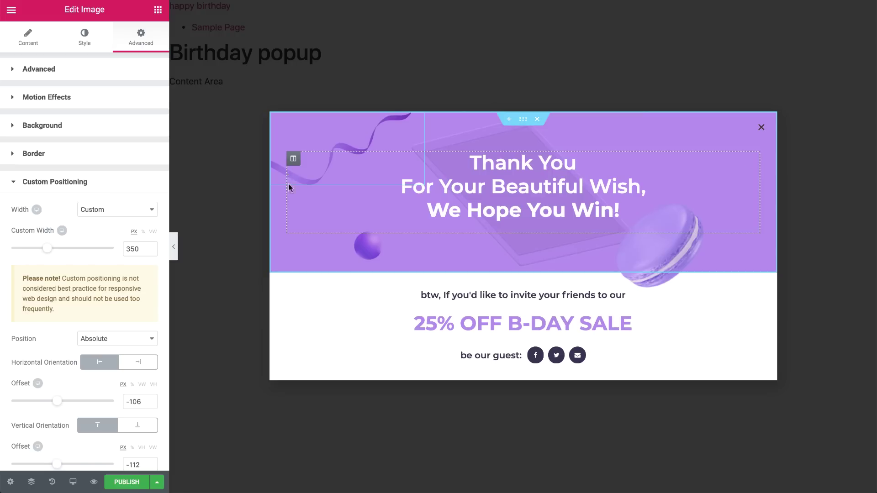
# Set the popup's padding to 100 in Popup Settings > Advanced.
pyautogui.click(10, 482)
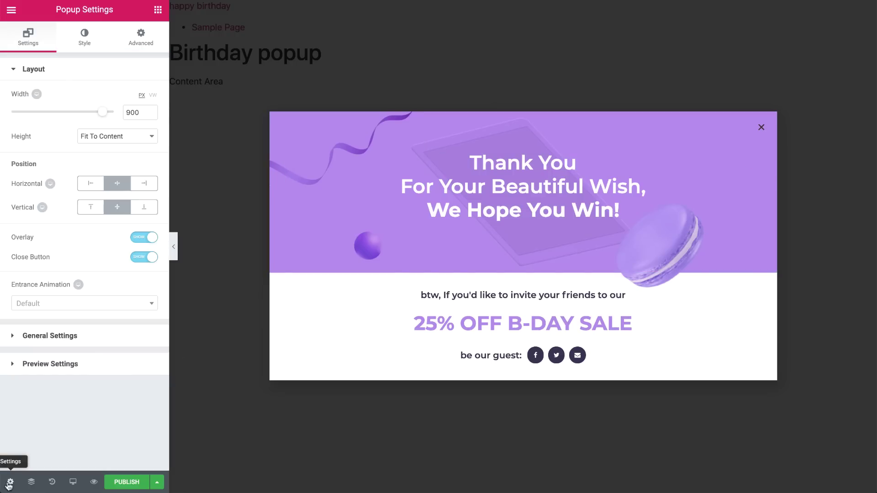
pyautogui.click(146, 48)
pyautogui.click(111, 364)
pyautogui.write('100')
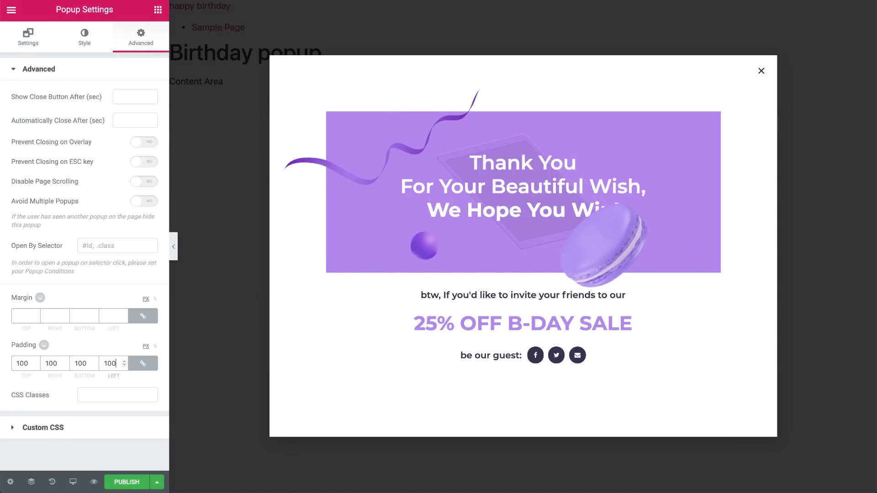
# Give the popup a classic background with alpha 0, fully transparent.
pyautogui.click(83, 47)
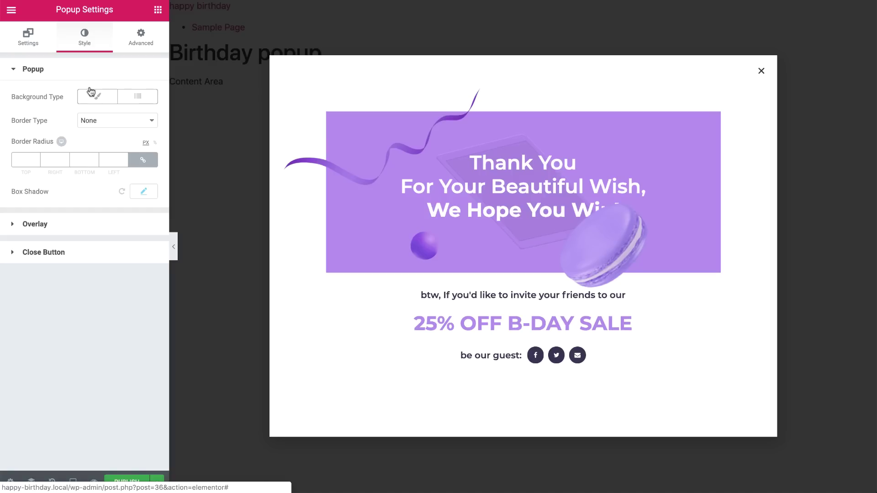
pyautogui.click(91, 98)
pyautogui.click(144, 120)
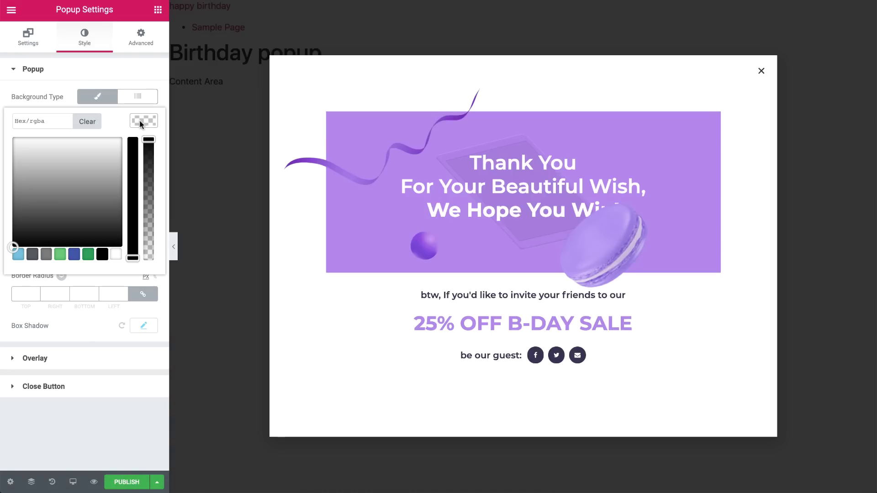
pyautogui.moveTo(142, 137); pyautogui.dragTo(146, 258)
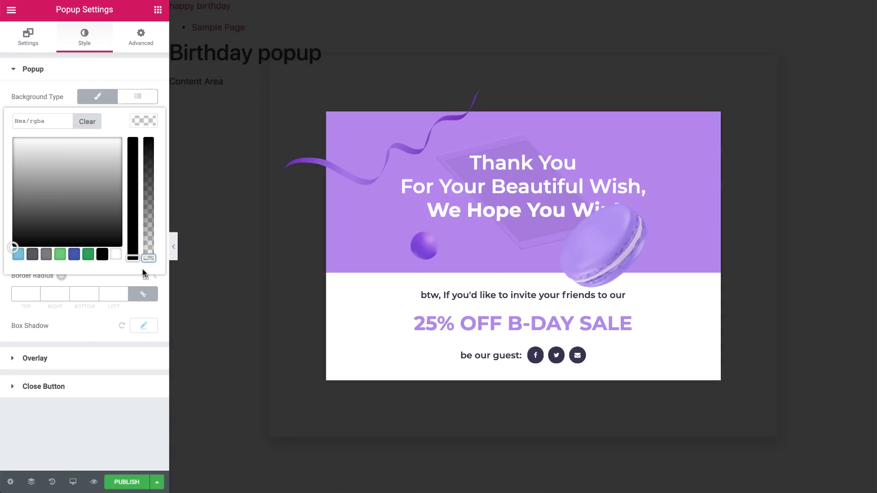
pyautogui.click(128, 327)
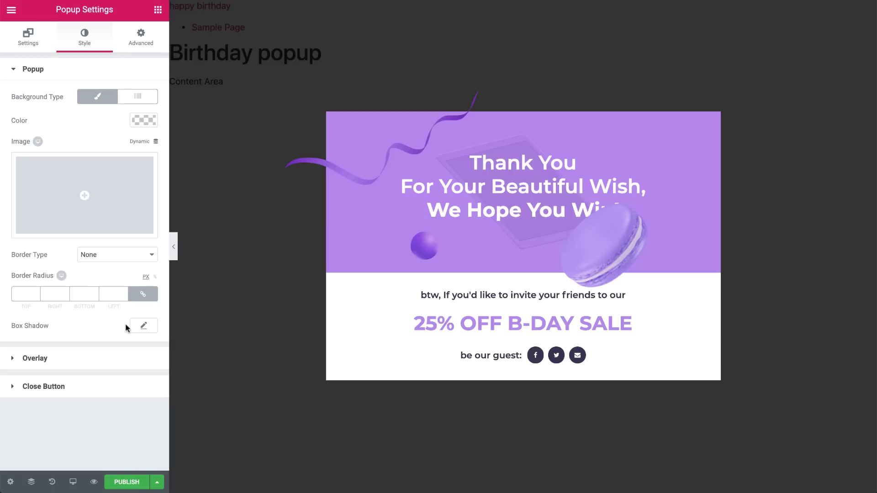
# Make the close button white, vertical 10, horizontal 8, size 24.
pyautogui.click(106, 386)
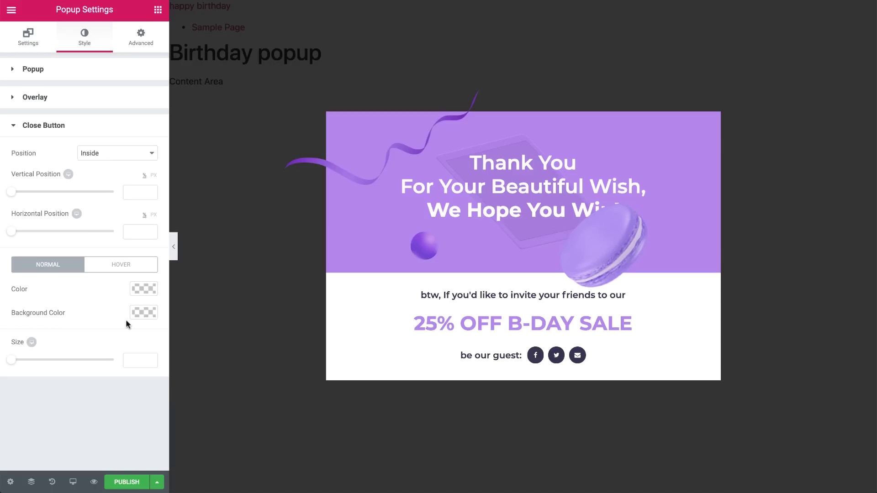
pyautogui.click(135, 290)
pyautogui.click(114, 424)
pyautogui.click(138, 192)
pyautogui.write('10')
pyautogui.click(139, 231)
pyautogui.write('8')
pyautogui.click(134, 361)
pyautogui.write('24')
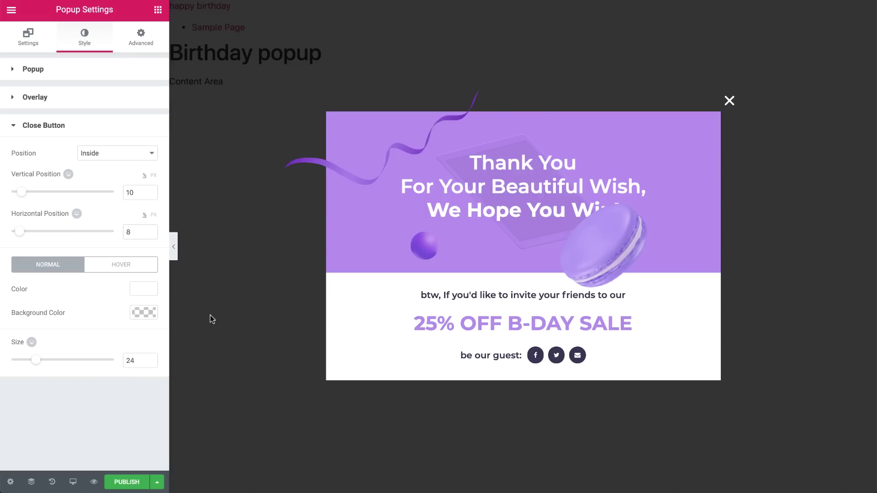
pyautogui.click(523, 114)
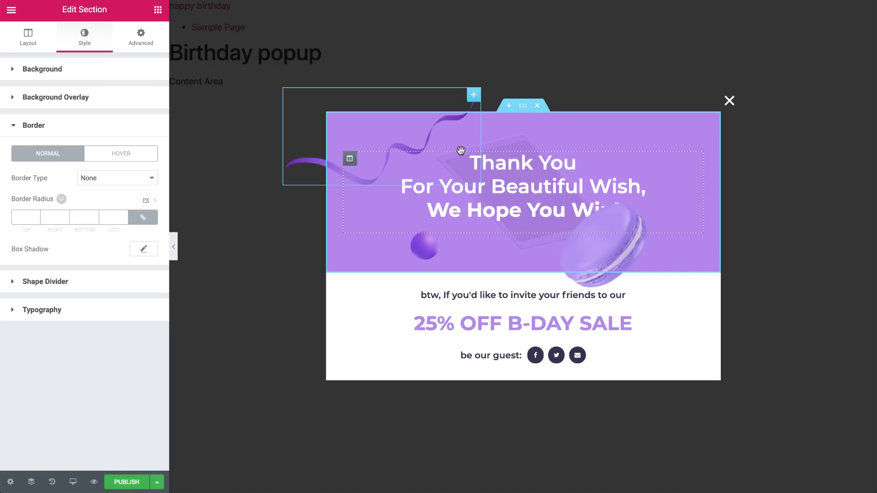
# Round the purple header's top-left and top-right corners by 10 px.
pyautogui.click(153, 218)
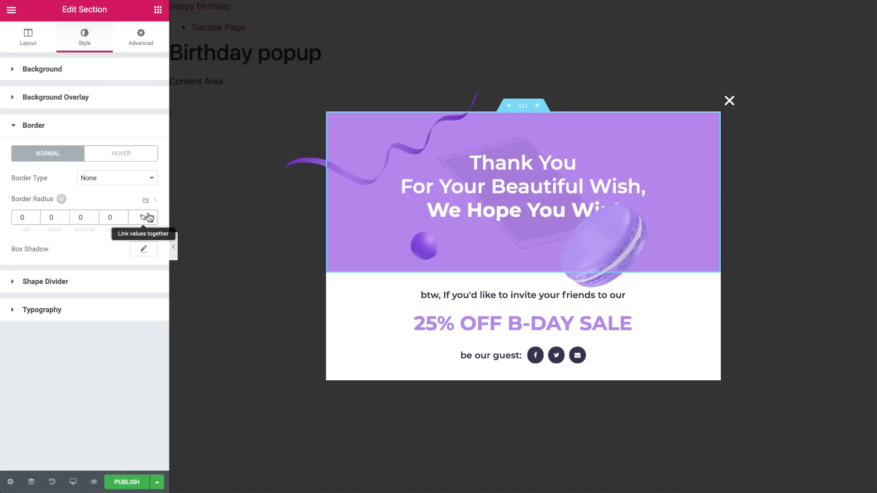
pyautogui.click(20, 216)
pyautogui.write('1')
pyautogui.press('Tab')
pyautogui.write('1')
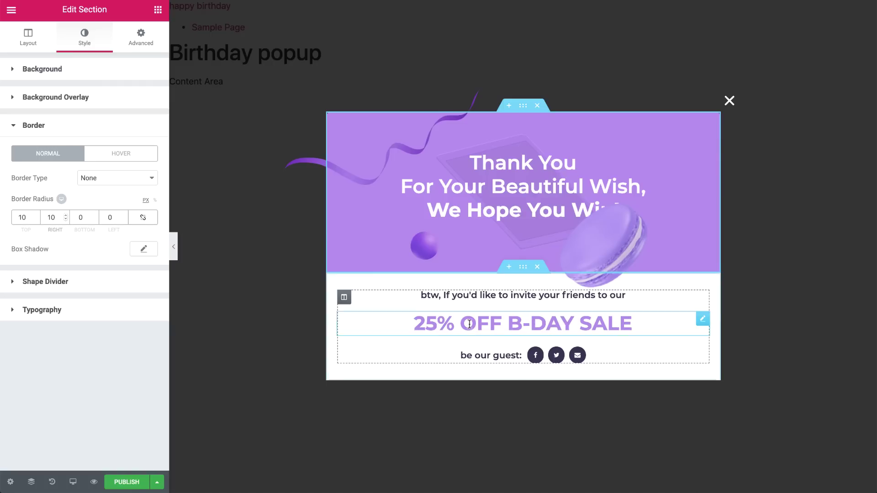
# Round the white lower section's bottom corners by 10 and narrow the macaron to 120 px.
pyautogui.click(521, 269)
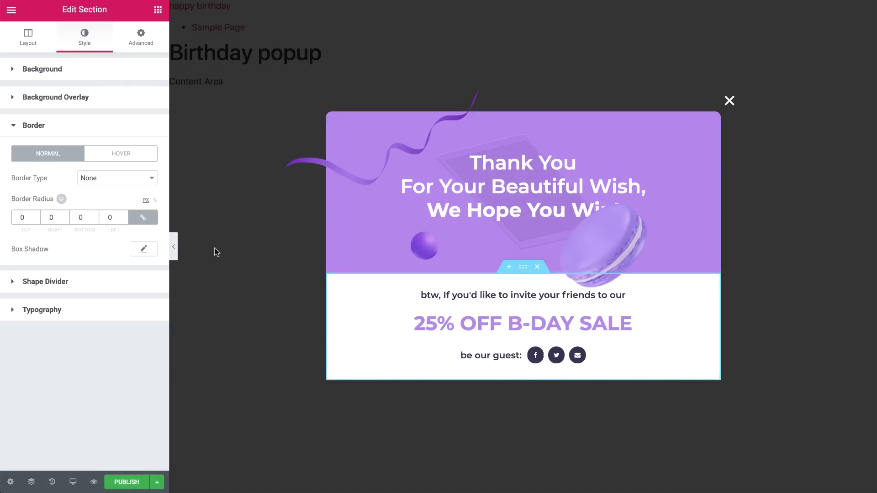
pyautogui.click(143, 218)
pyautogui.click(112, 218)
pyautogui.write('10')
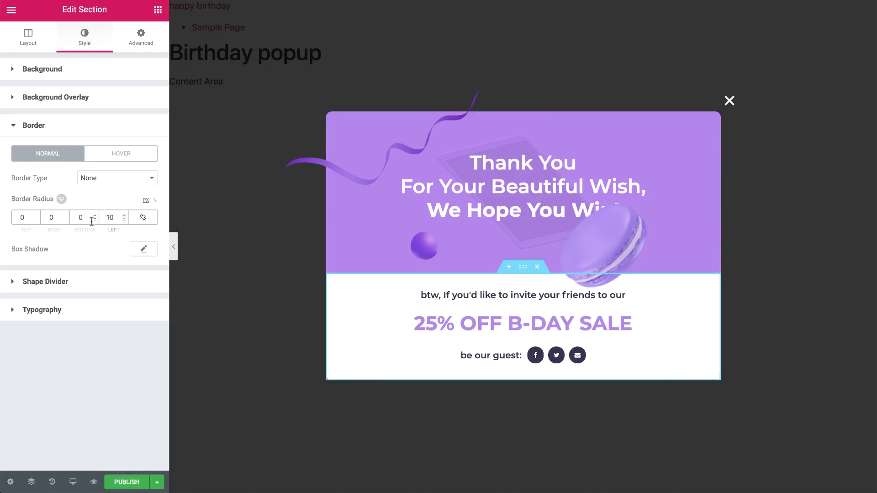
pyautogui.click(91, 222)
pyautogui.write('10')
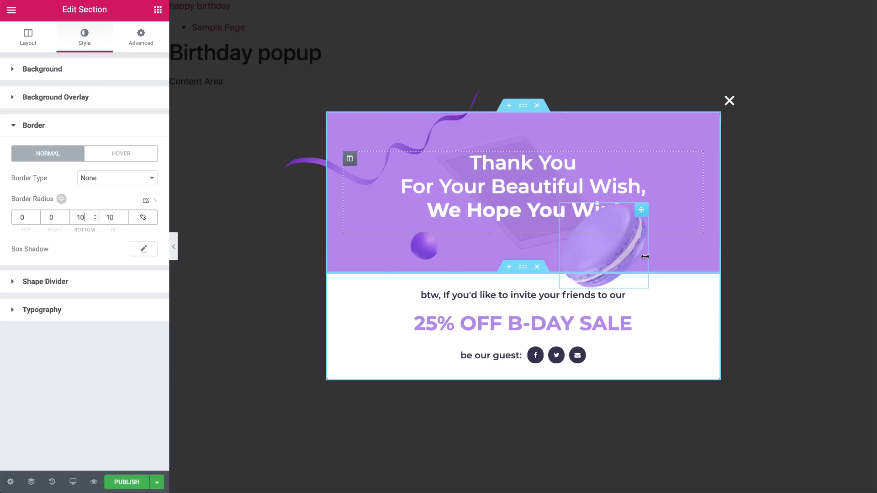
pyautogui.moveTo(647, 258); pyautogui.dragTo(626, 254)
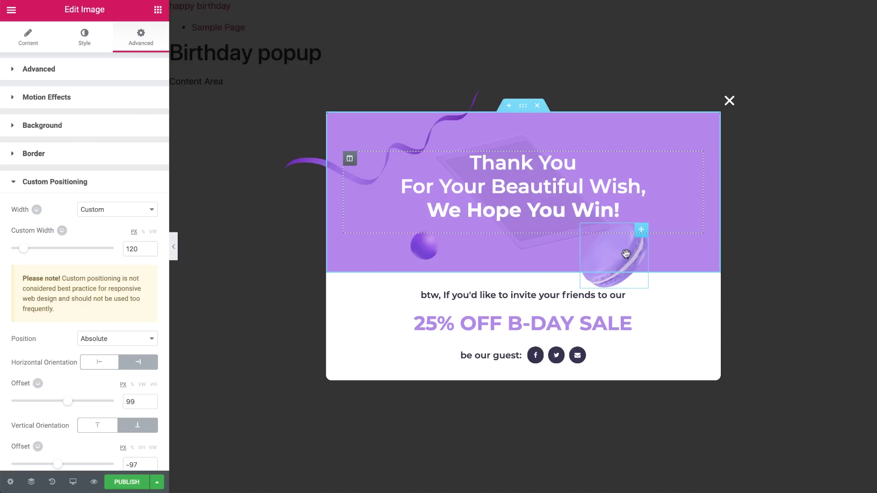
# Switch to the mobile preview and set the popup padding to 30.
pyautogui.moveTo(74, 483)
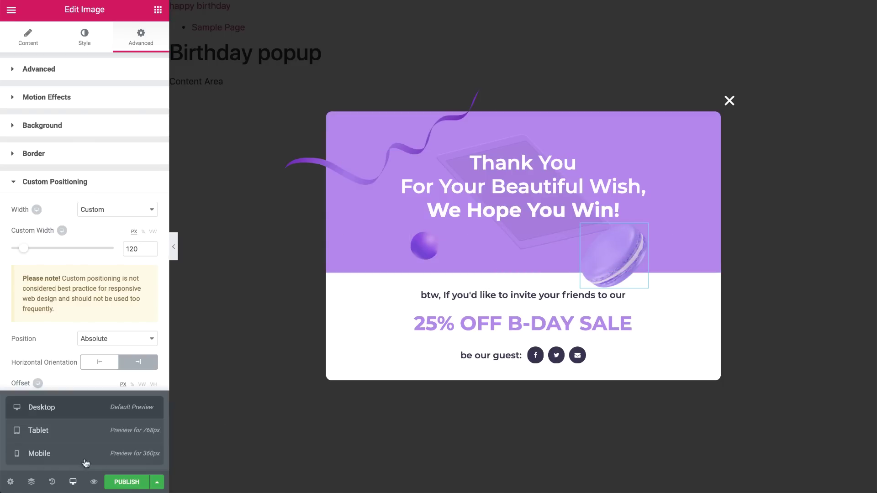
pyautogui.click(93, 439)
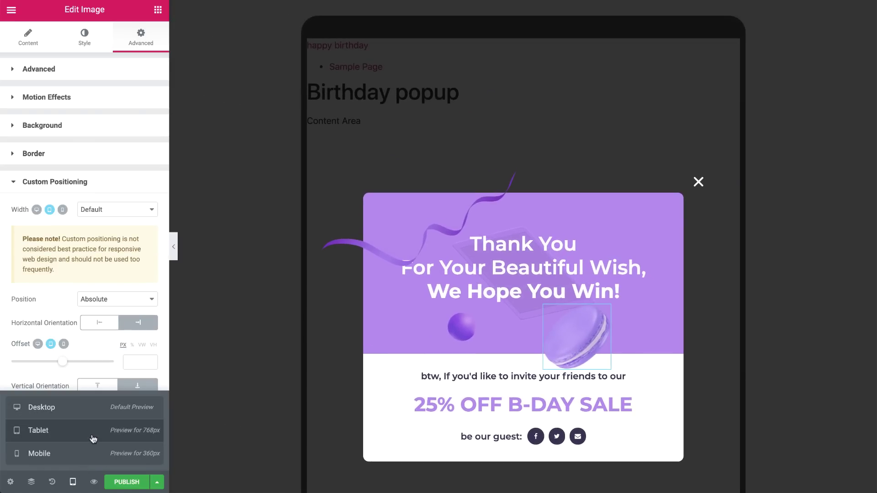
pyautogui.click(89, 457)
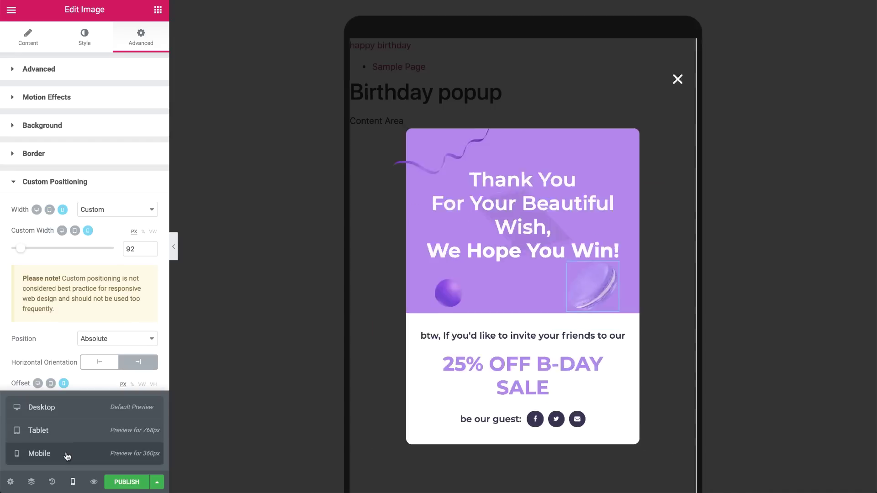
pyautogui.click(10, 482)
pyautogui.click(141, 36)
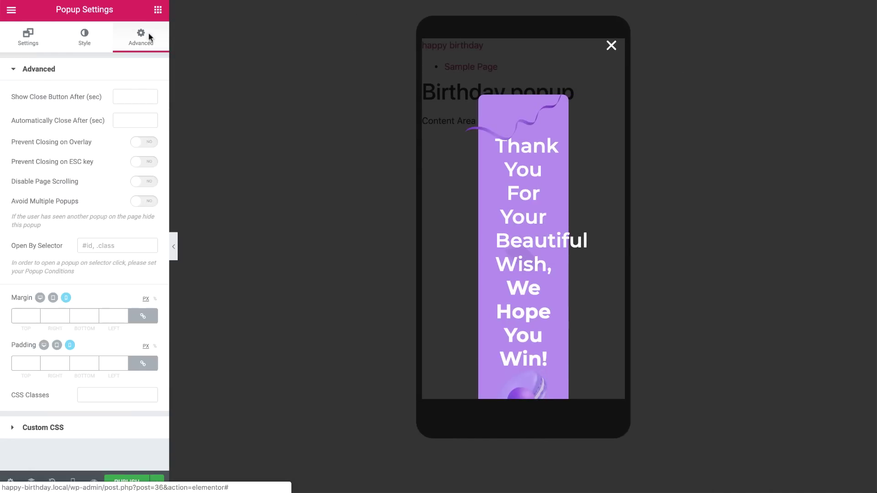
pyautogui.click(110, 363)
pyautogui.write('30')
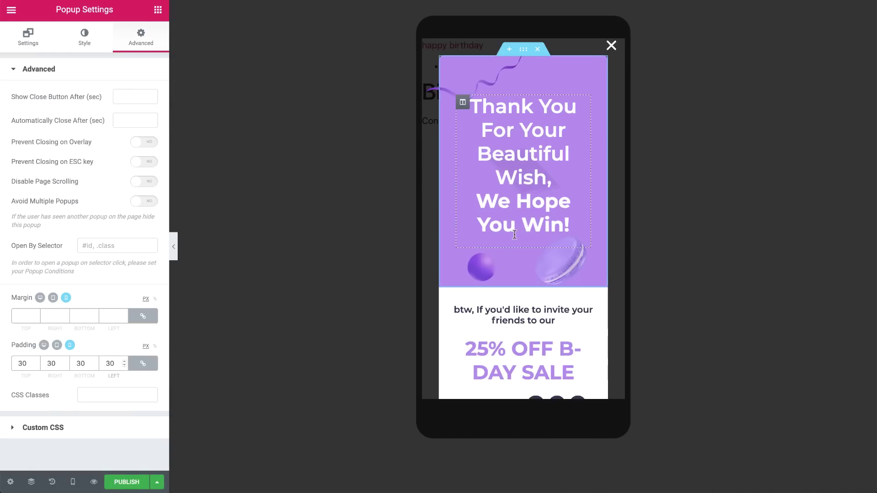
# Set the Thank You heading to 28 px and the sale heading to 25 px.
pyautogui.click(523, 178)
pyautogui.click(150, 121)
pyautogui.click(134, 189)
pyautogui.write('28')
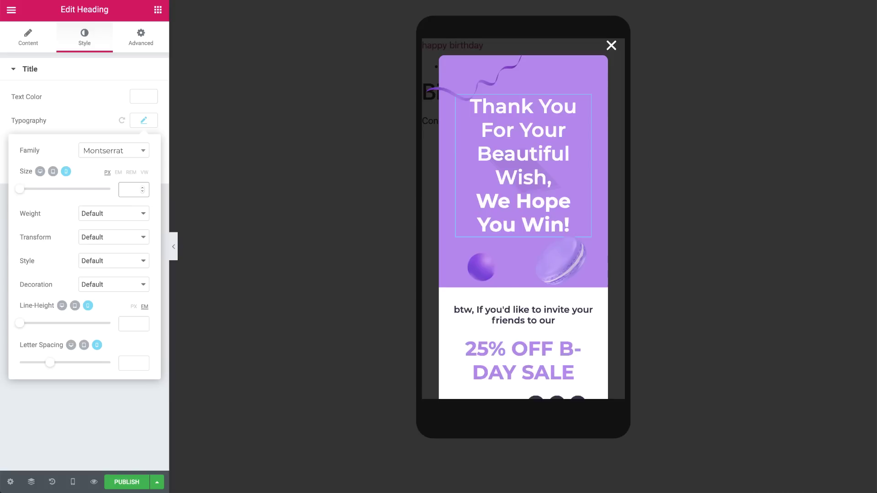
pyautogui.click(480, 301)
pyautogui.click(142, 121)
pyautogui.click(132, 189)
pyautogui.write('25')
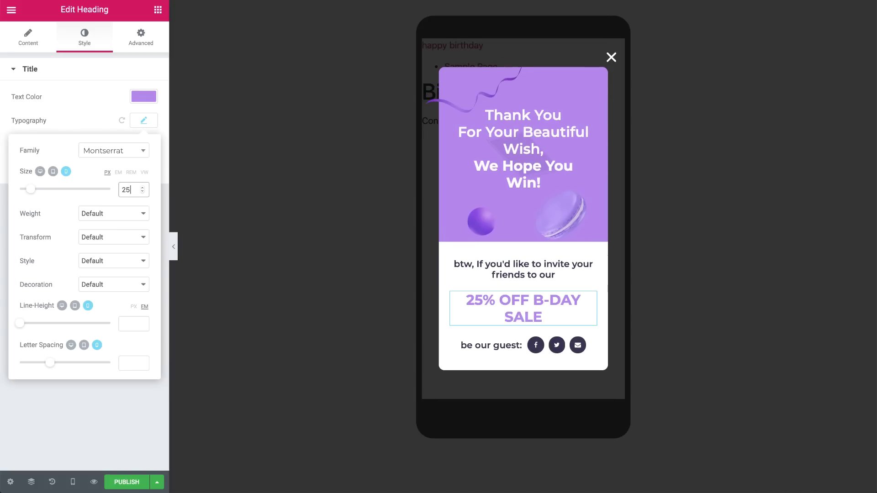
# Give the top section unlinked padding of 30/20/30/20.
pyautogui.click(566, 232)
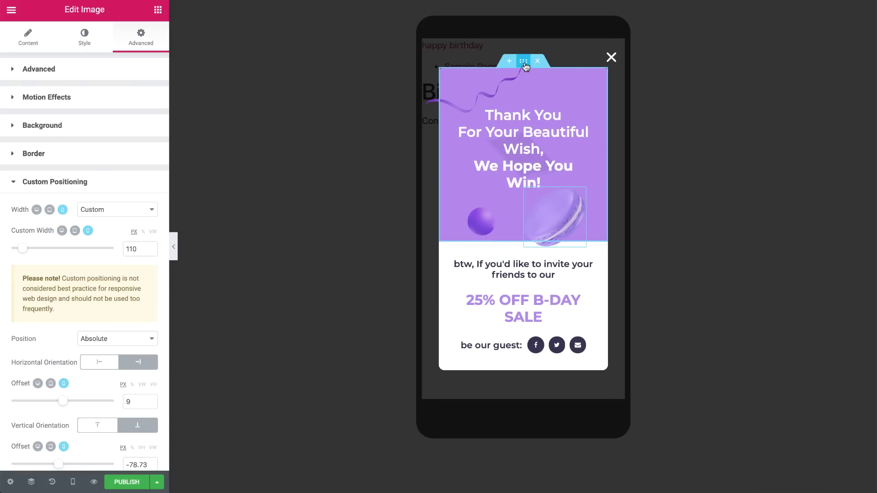
pyautogui.click(525, 64)
pyautogui.click(143, 160)
pyautogui.moveTo(29, 162); pyautogui.dragTo(14, 162)
pyautogui.write('30')
pyautogui.press('Tab')
pyautogui.write('20')
pyautogui.press('Tab')
pyautogui.write('30')
pyautogui.press('Tab')
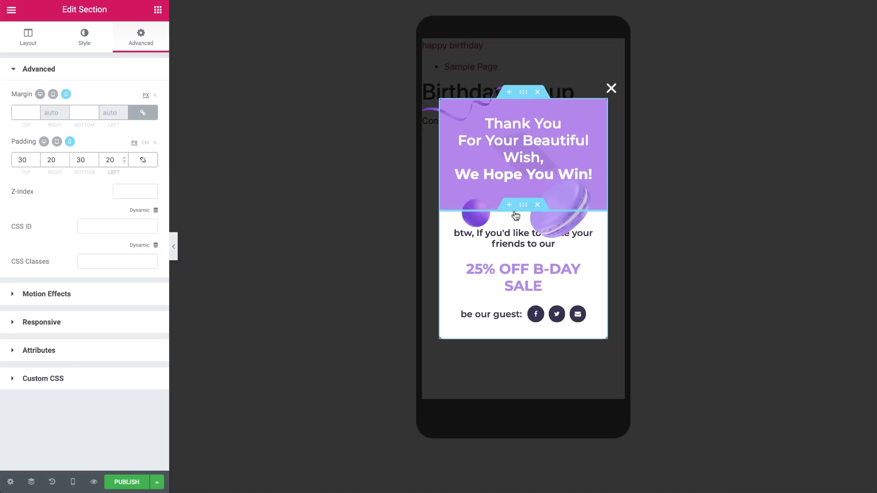
# Reposition the macaron and purple ball (41 px, offsets 43/-31) on mobile, then preview Desktop.
pyautogui.click(143, 159)
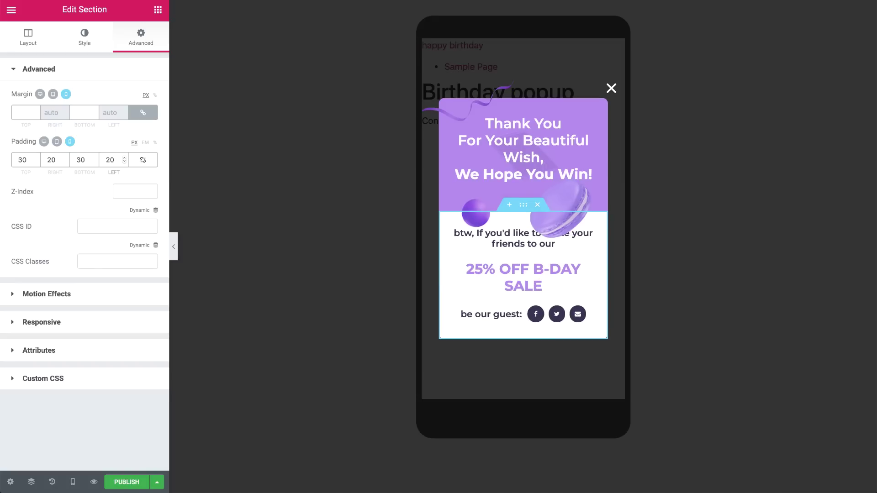
pyautogui.click(575, 222)
pyautogui.moveTo(576, 223); pyautogui.dragTo(566, 211)
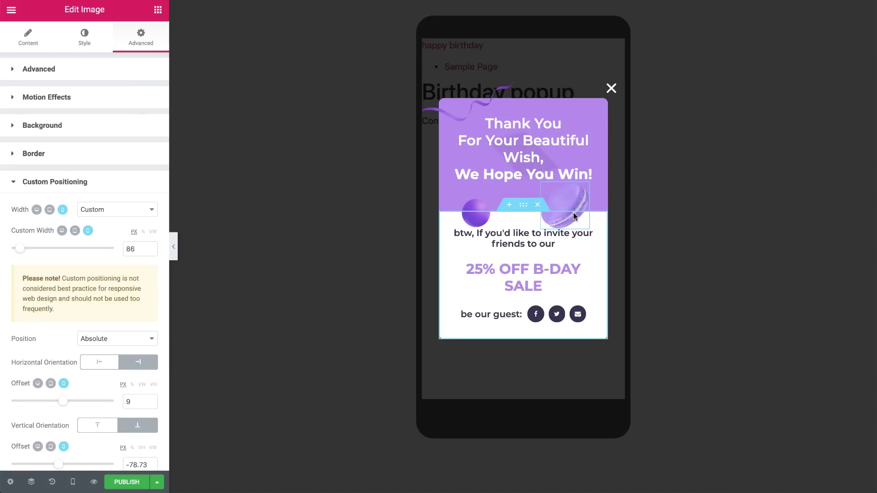
pyautogui.click(486, 203)
pyautogui.moveTo(486, 207); pyautogui.dragTo(486, 204)
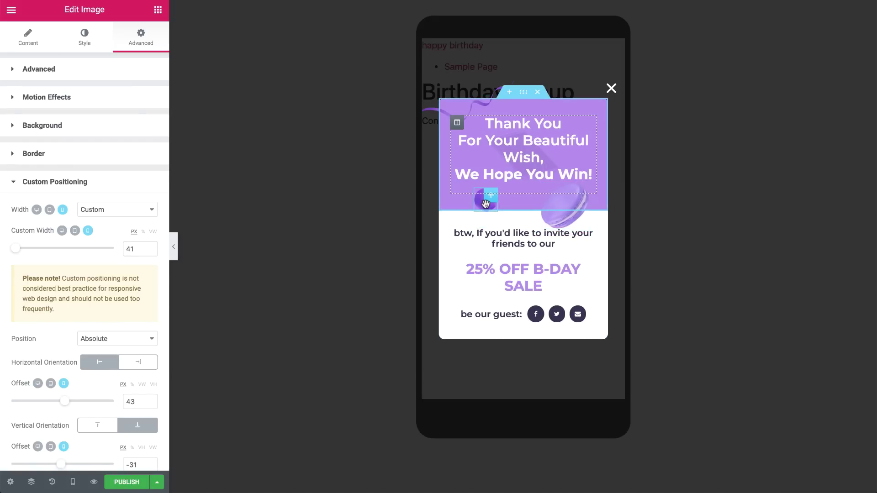
pyautogui.click(73, 482)
pyautogui.click(79, 409)
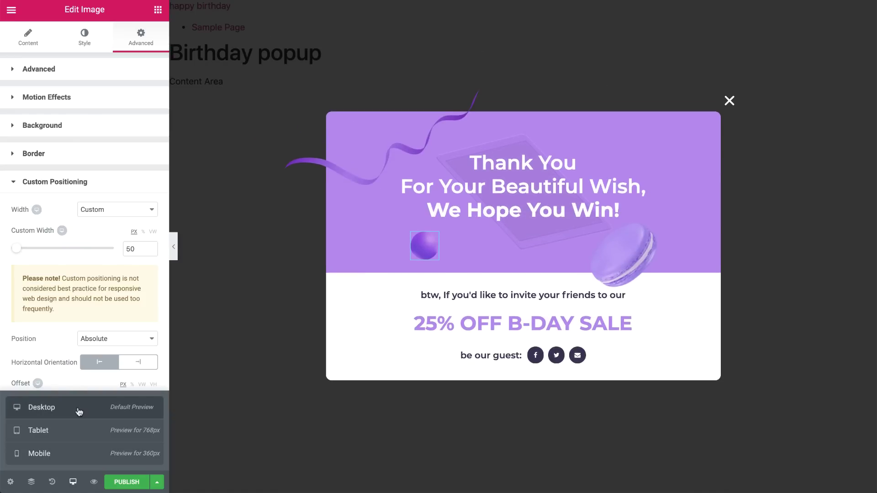
# Turn on mouse-track effects for the confetti ribbon.
pyautogui.click(345, 171)
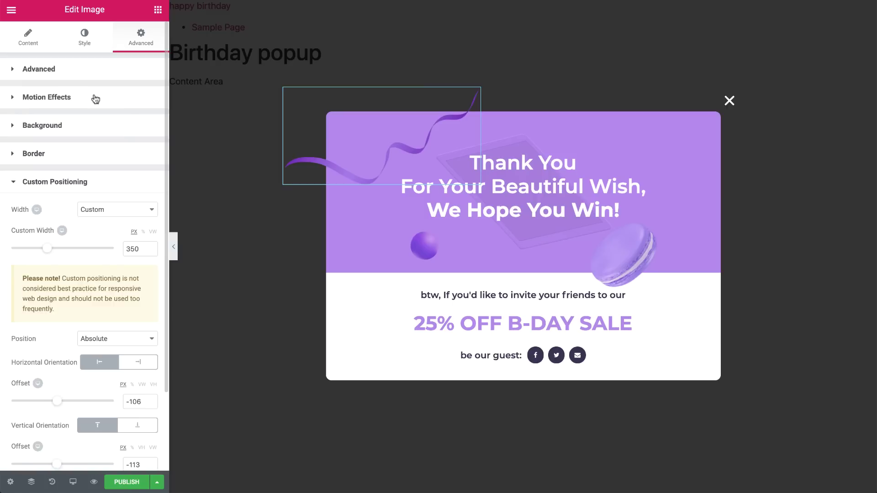
pyautogui.click(95, 98)
pyautogui.click(152, 155)
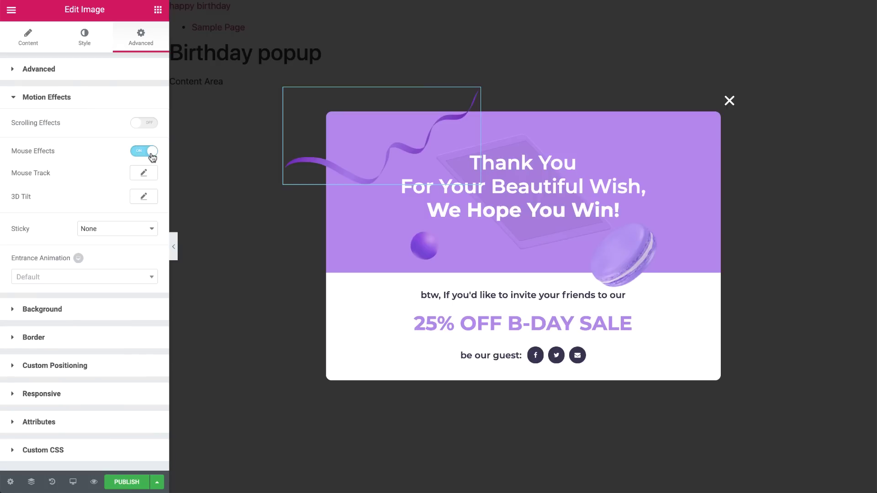
pyautogui.click(145, 175)
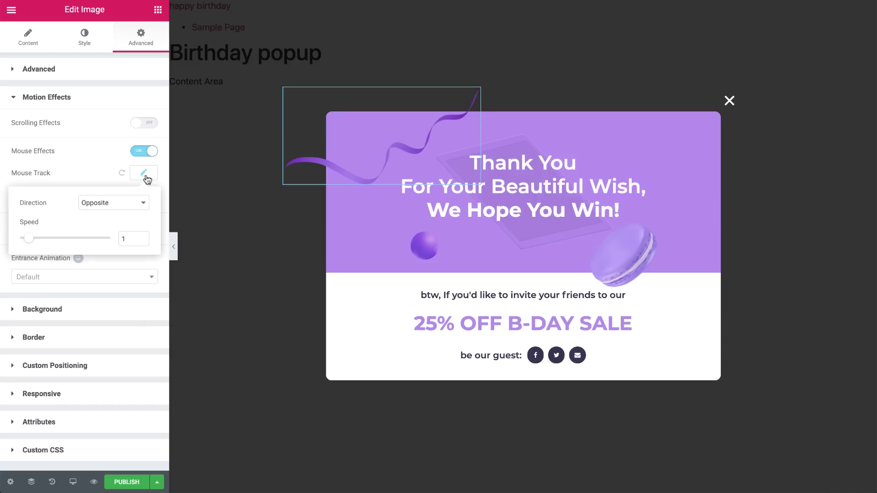
# Give the purple ball a mouse-track effect at speed 0.5.
pyautogui.click(423, 245)
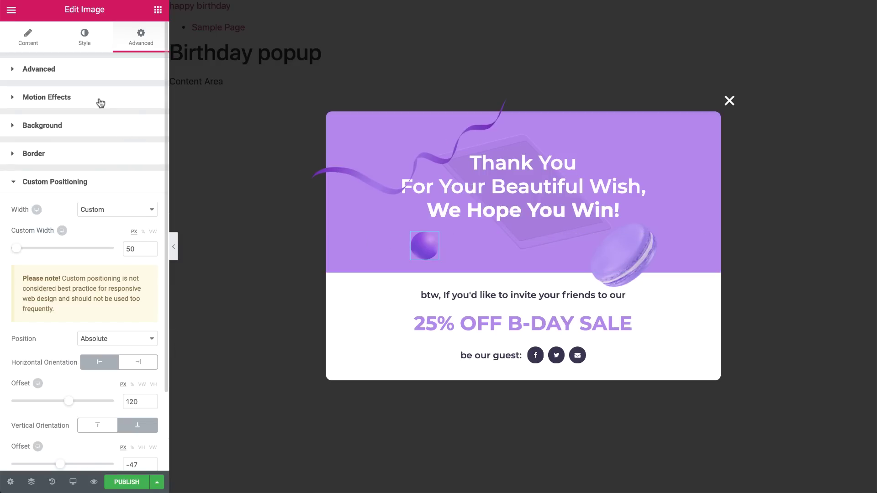
pyautogui.click(101, 98)
pyautogui.click(151, 151)
pyautogui.click(144, 173)
pyautogui.doubleClick(122, 237)
pyautogui.write('0.5')
# Give the macaron a Direct mouse-track effect at speed 0.5.
pyautogui.click(349, 179)
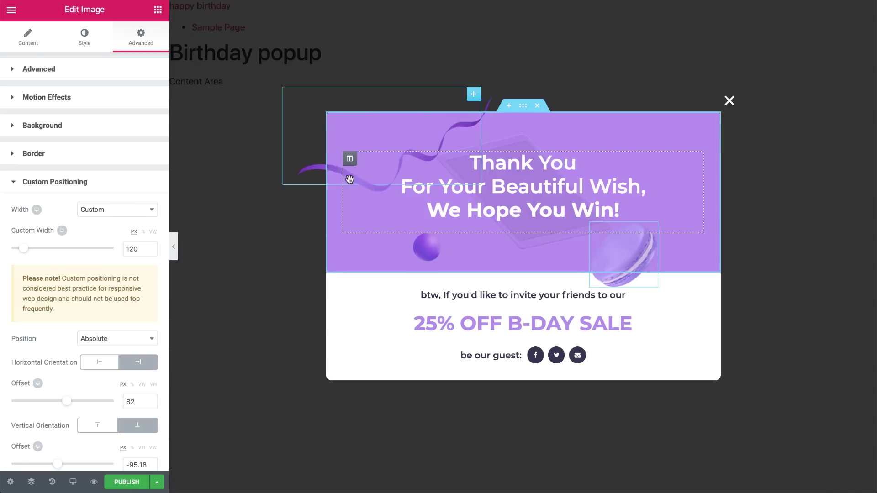
pyautogui.click(155, 98)
pyautogui.click(151, 151)
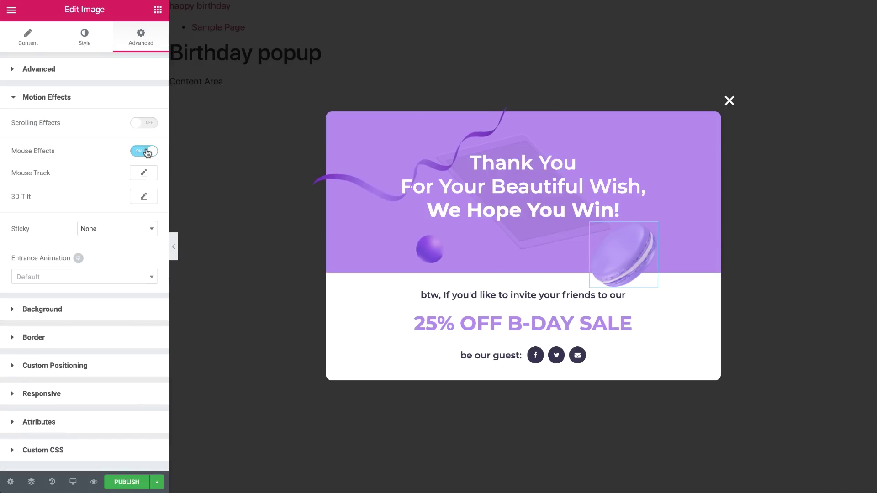
pyautogui.click(144, 173)
pyautogui.click(133, 212)
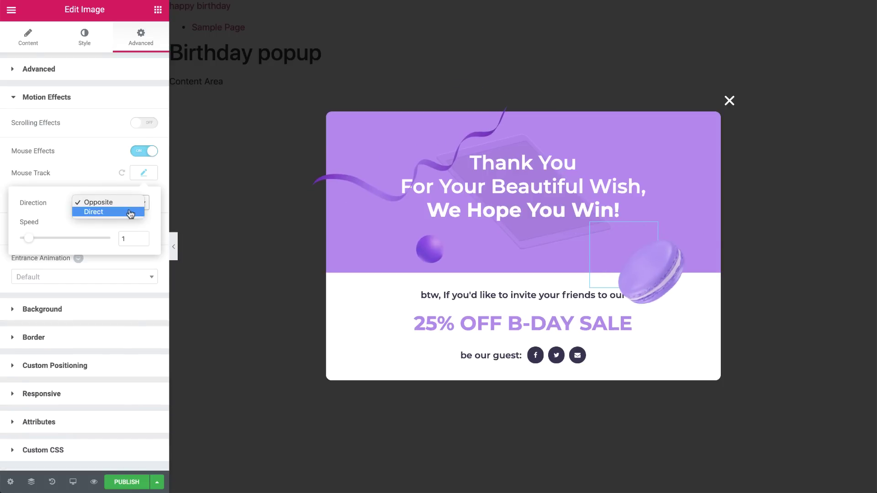
pyautogui.click(131, 213)
pyautogui.doubleClick(127, 238)
pyautogui.write('0.5')
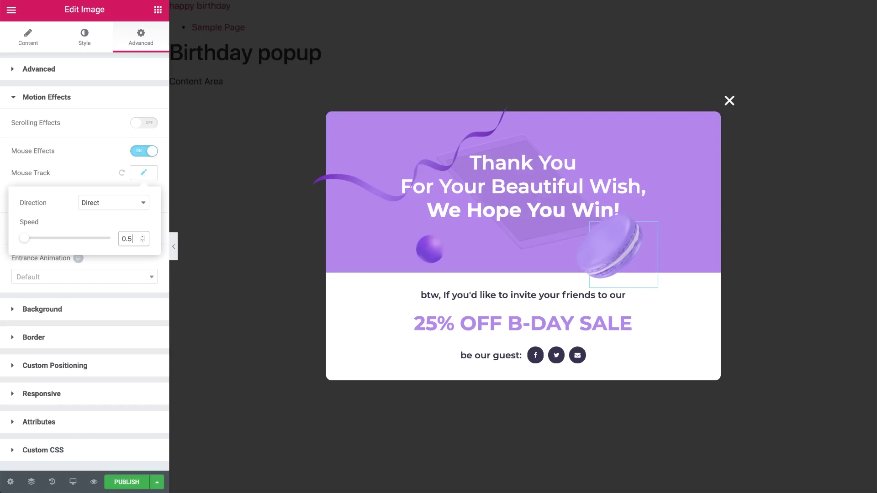
# Publish the birthday popup, saving and closing the Publish Settings.
pyautogui.click(118, 482)
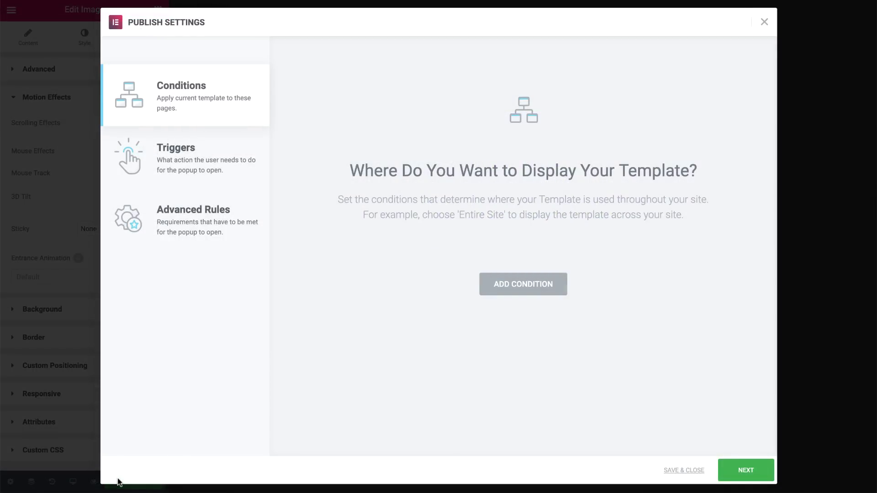
pyautogui.click(668, 476)
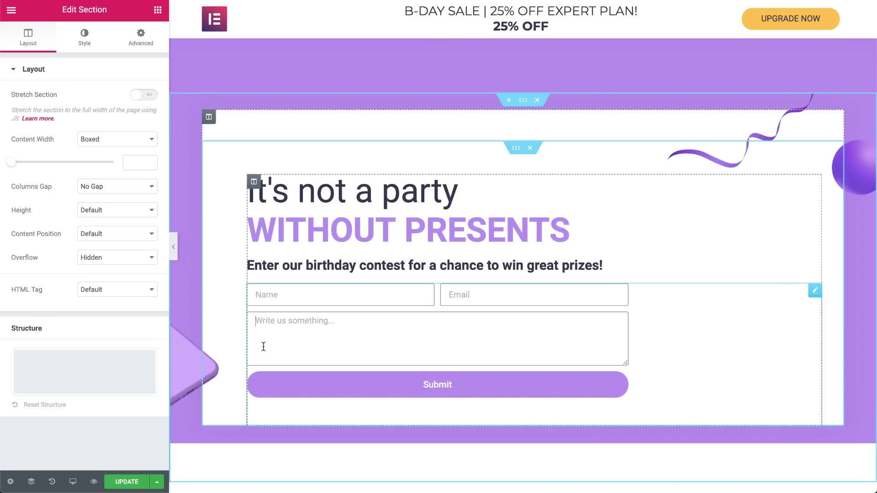
# Add a Popup action to the birthday contest form's Actions After Submit.
pyautogui.click(263, 347)
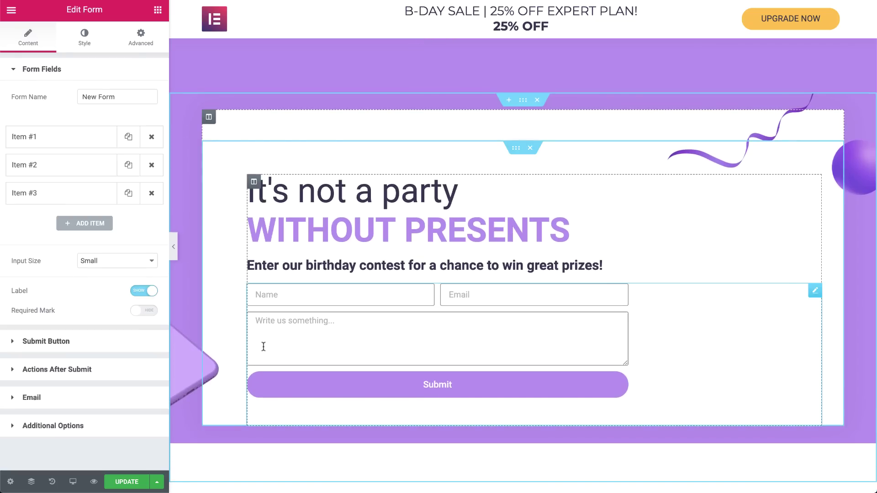
pyautogui.click(137, 369)
pyautogui.click(90, 166)
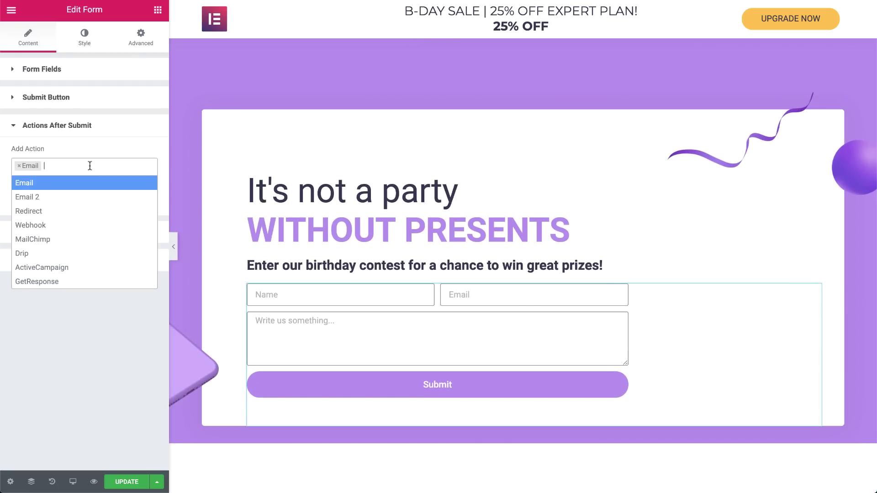
pyautogui.write('pop')
pyautogui.click(93, 183)
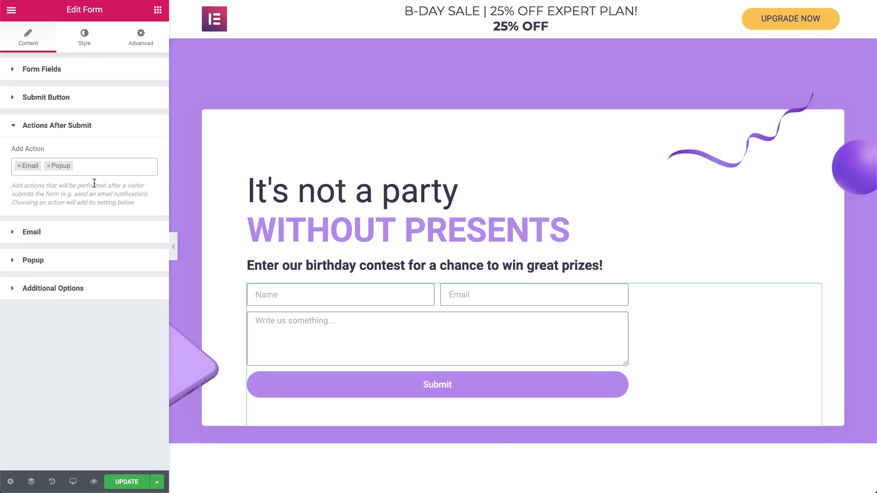
# Set the Popup action to Open Popup with 'Popup Birthday' selected.
pyautogui.click(97, 258)
pyautogui.click(110, 211)
pyautogui.click(114, 220)
pyautogui.click(111, 246)
pyautogui.write('bir')
pyautogui.click(103, 277)
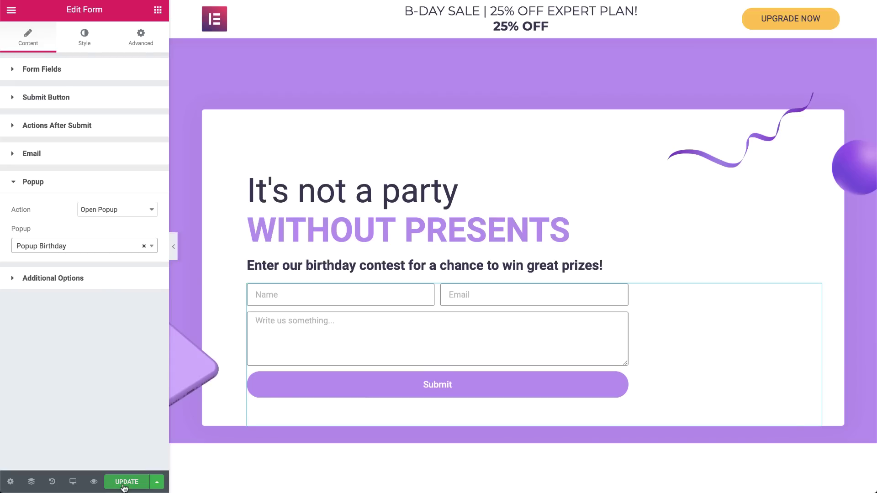
# Update the page, then submit the live form with a name, e-mail and 'I love you Elementor'.
pyautogui.click(123, 485)
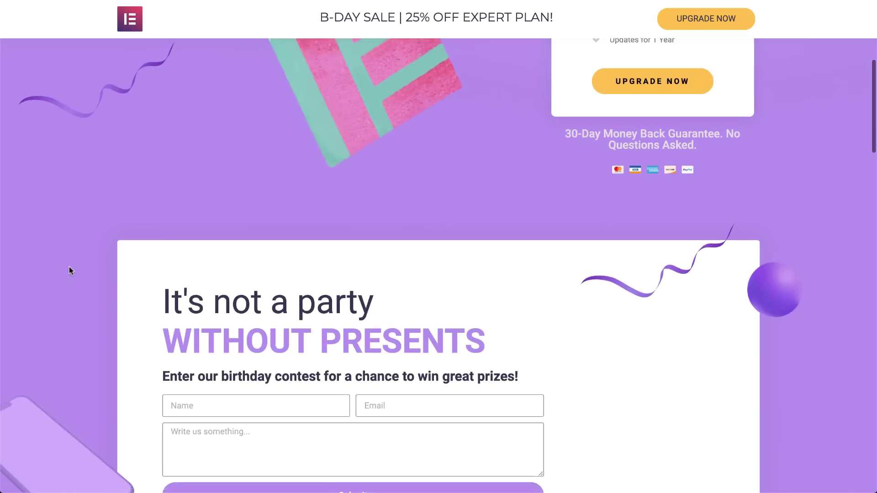
pyautogui.scroll(-2, 70, 267)
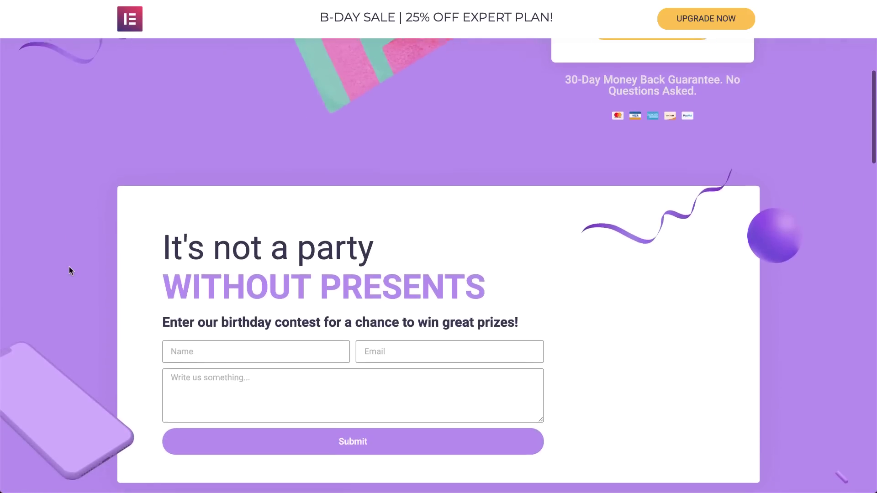
pyautogui.write('ziv')
pyautogui.press('Tab')
pyautogui.press('Tab')
pyautogui.write('I love you Elementor')
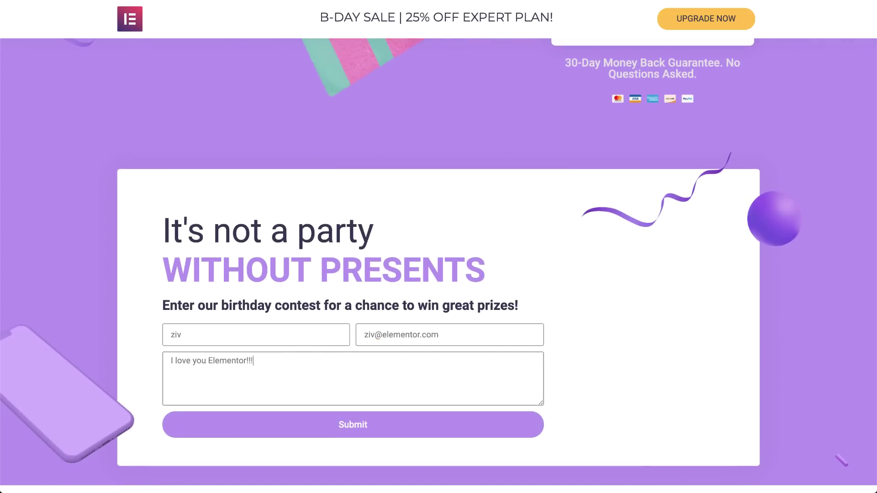
pyautogui.click(234, 421)
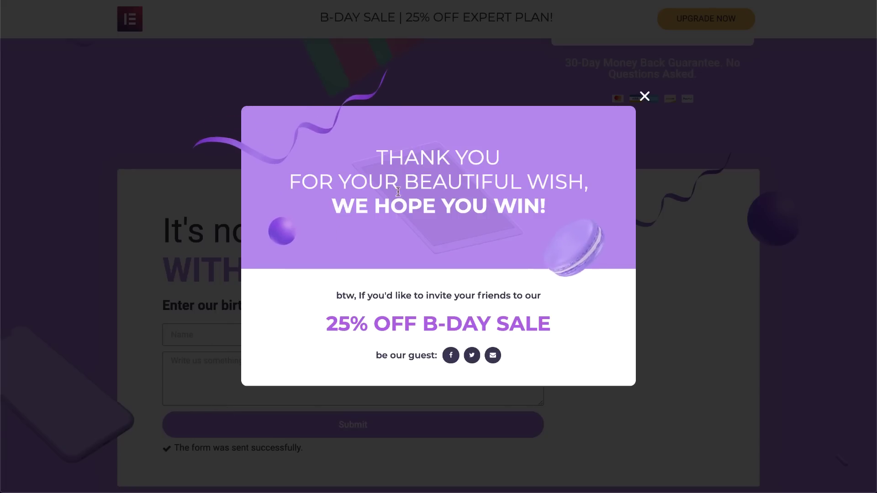